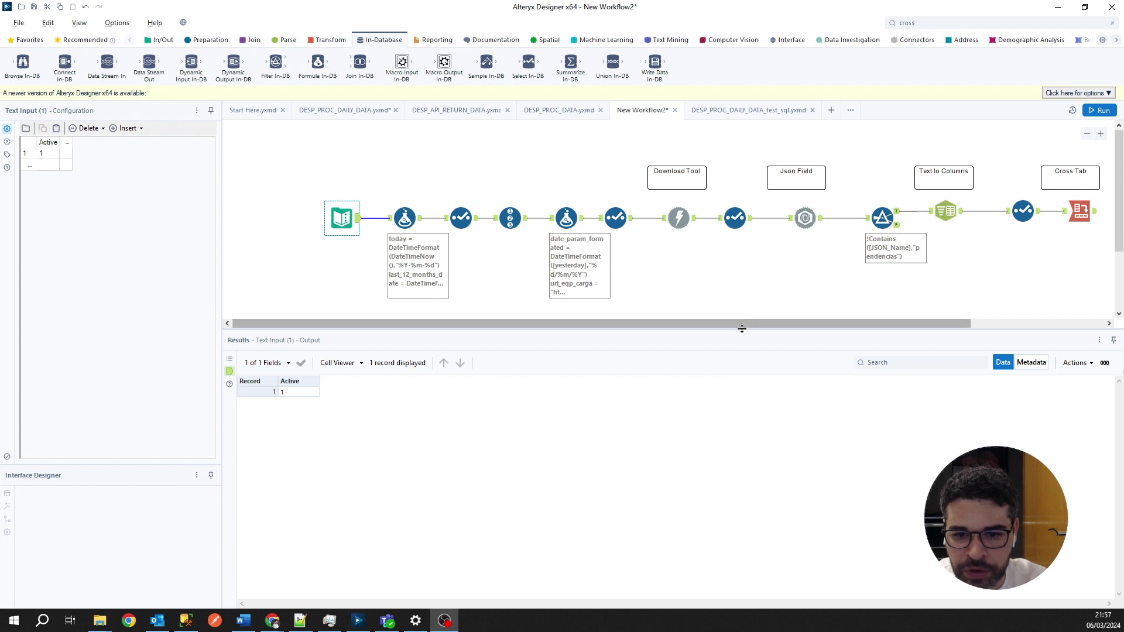
# Step: Enlarge the workflow canvas above the Results panel and show the In/Out tool palette
pyautogui.moveTo(743, 332); pyautogui.dragTo(742, 406)
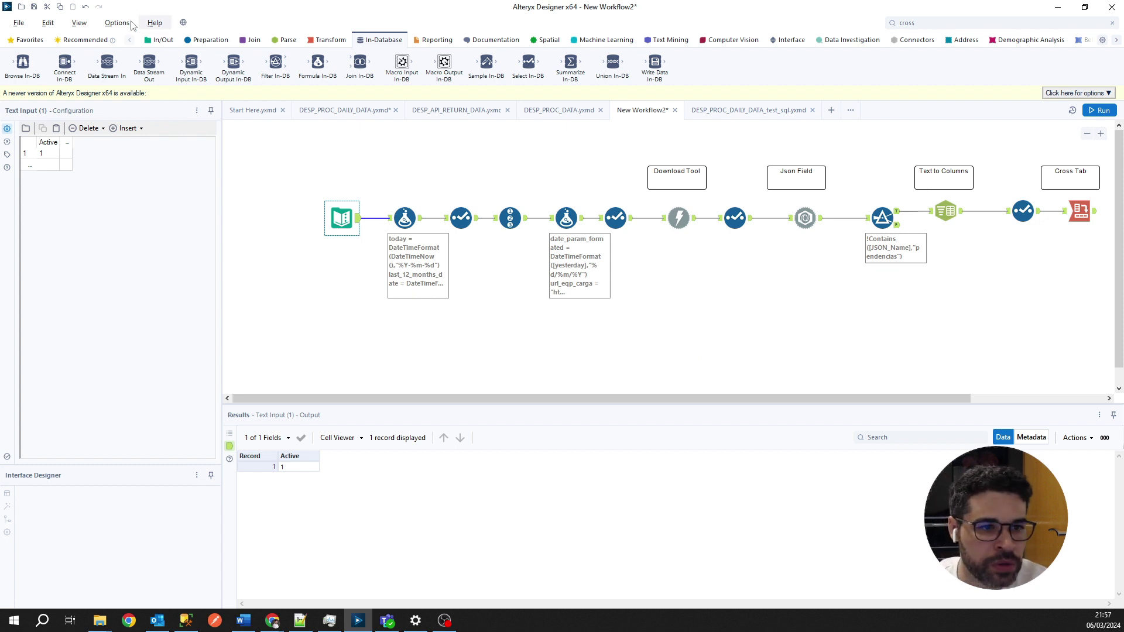
pyautogui.click(155, 40)
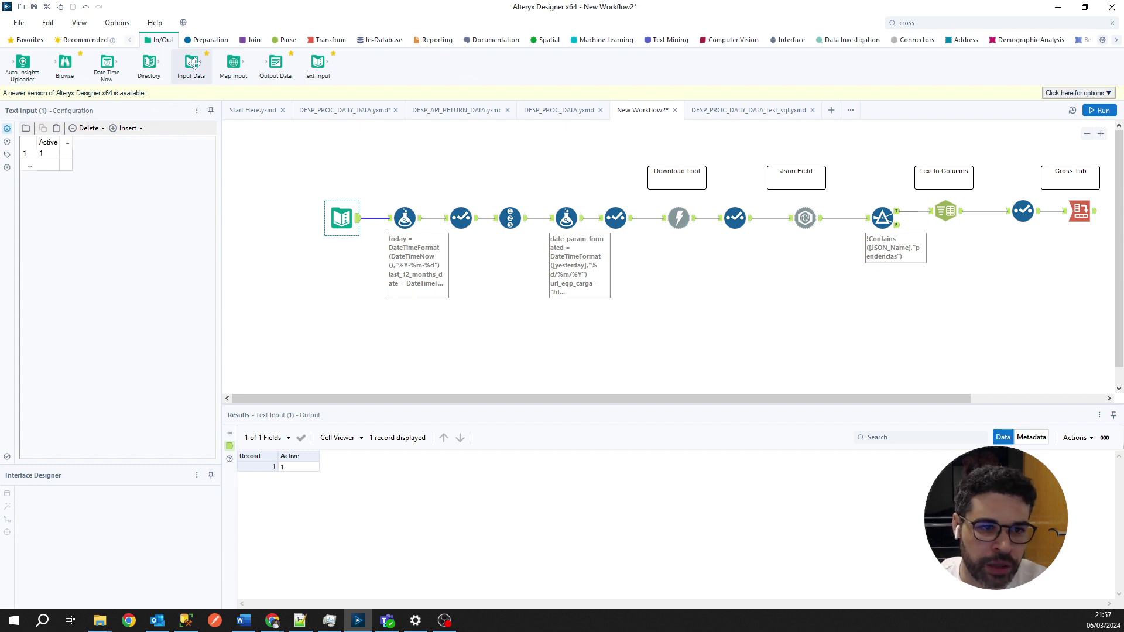
# Step: Place an Input Data tool below the existing flow and list its recent data connections
pyautogui.moveTo(194, 63); pyautogui.dragTo(342, 344)
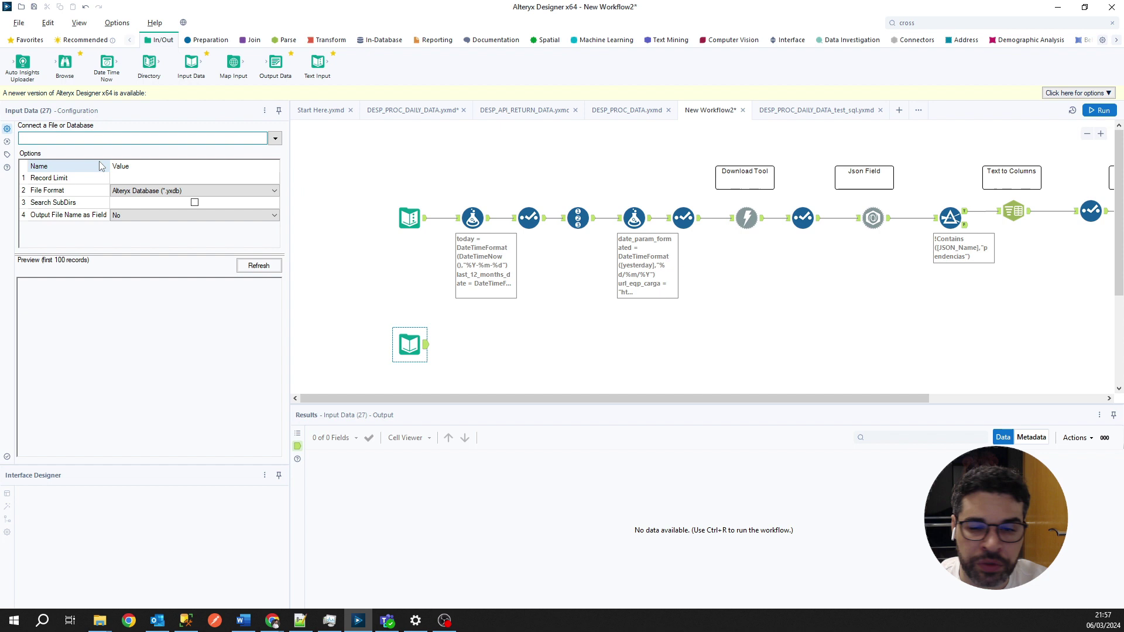
pyautogui.click(275, 140)
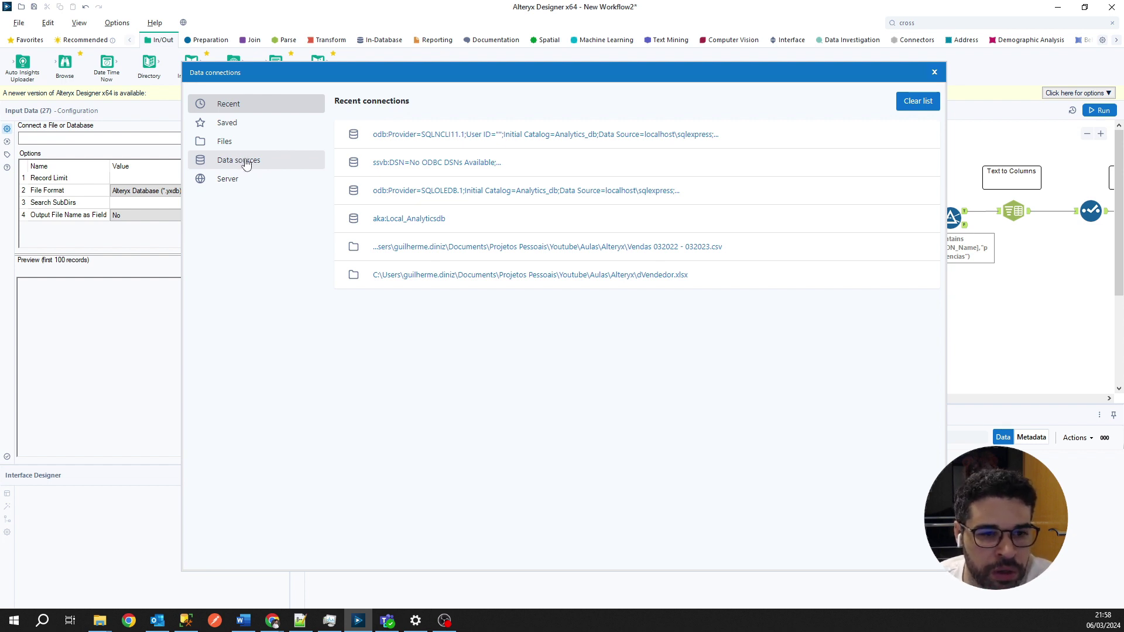
# Step: Start a Microsoft SQL Server quick connection from the Data sources list
pyautogui.click(246, 164)
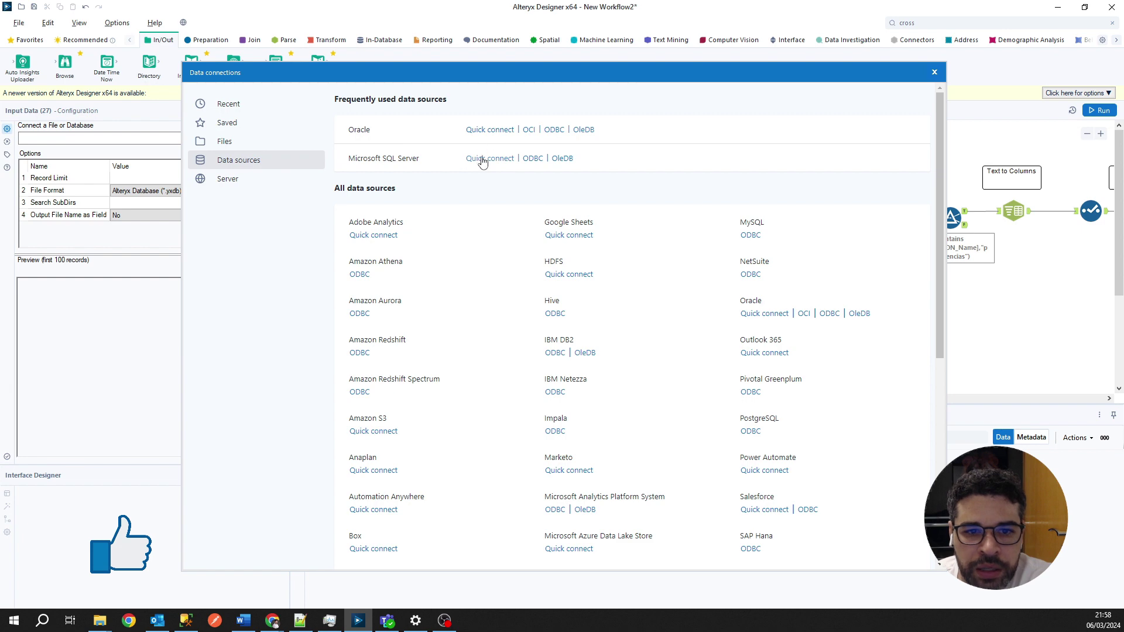
pyautogui.click(484, 159)
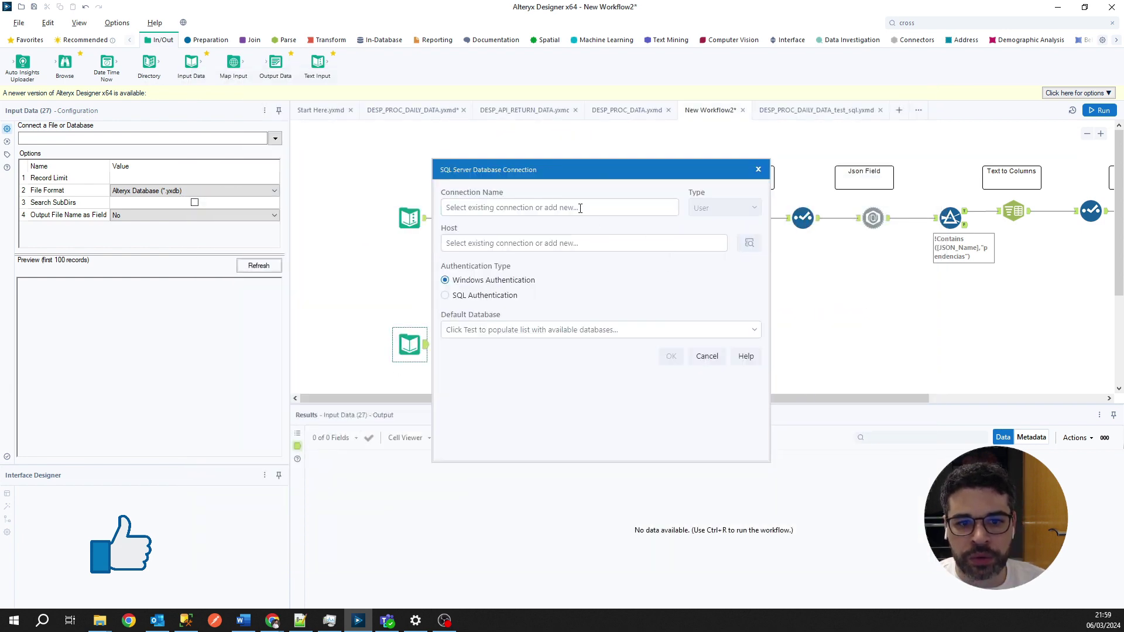
# Step: Name the connection Youtube_db_connection and look up the server name in SSMS
pyautogui.click(584, 207)
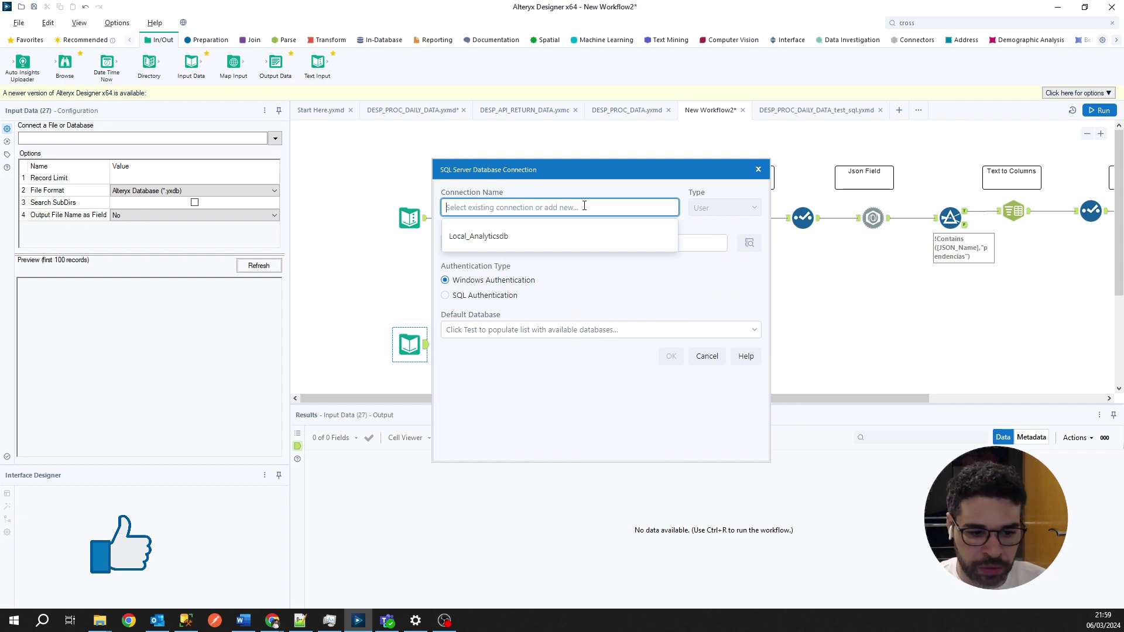
pyautogui.write('Youtu')
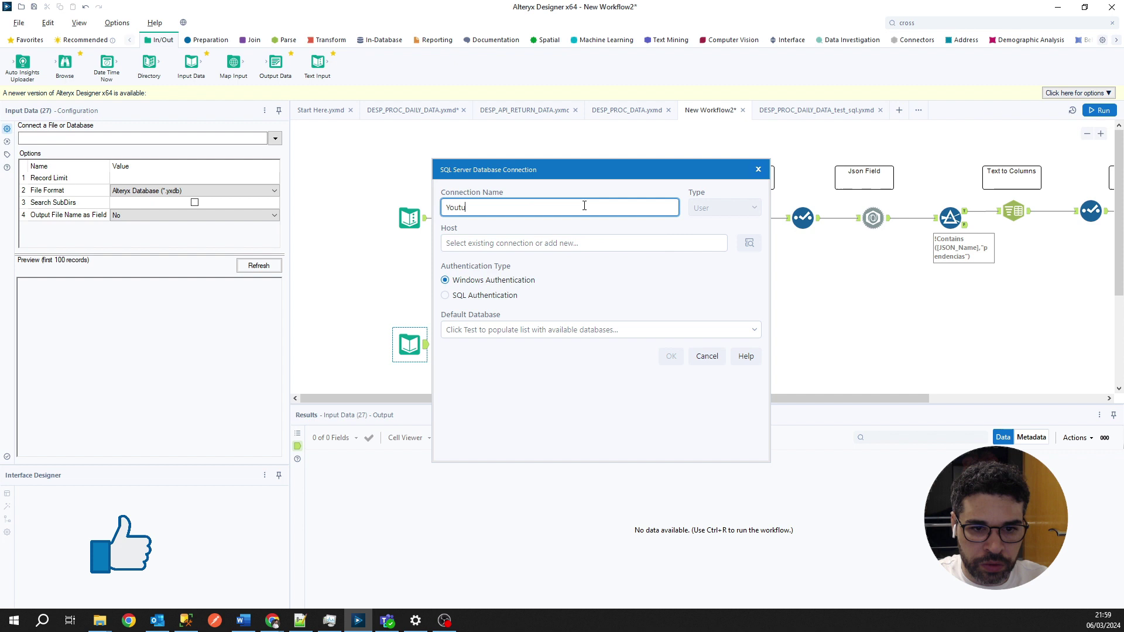
pyautogui.write('be_d')
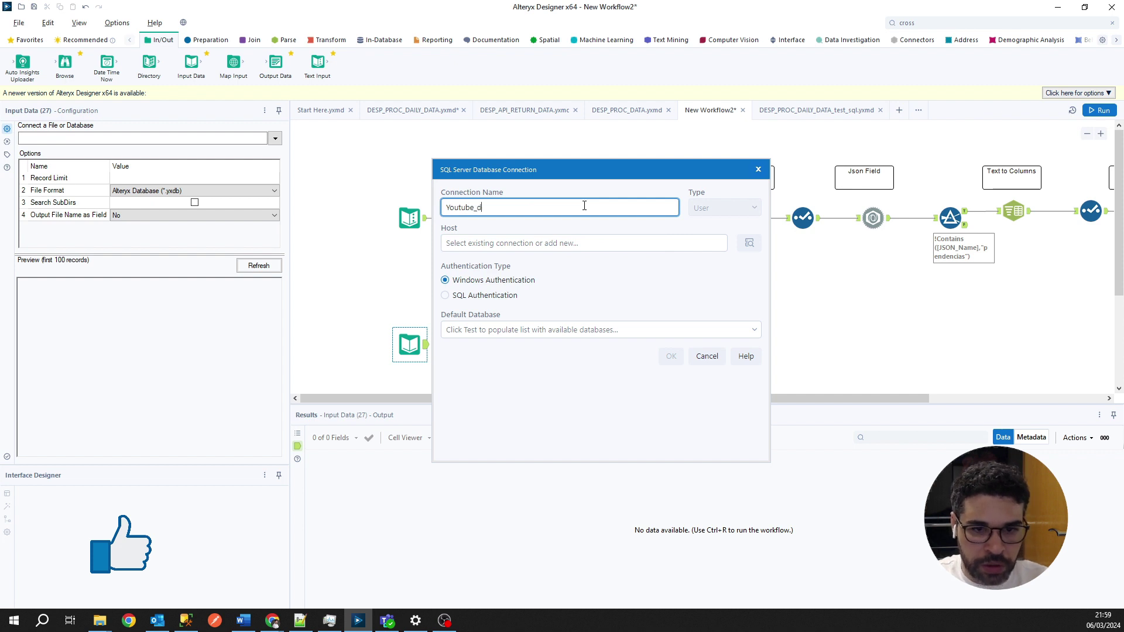
pyautogui.write('b_connection')
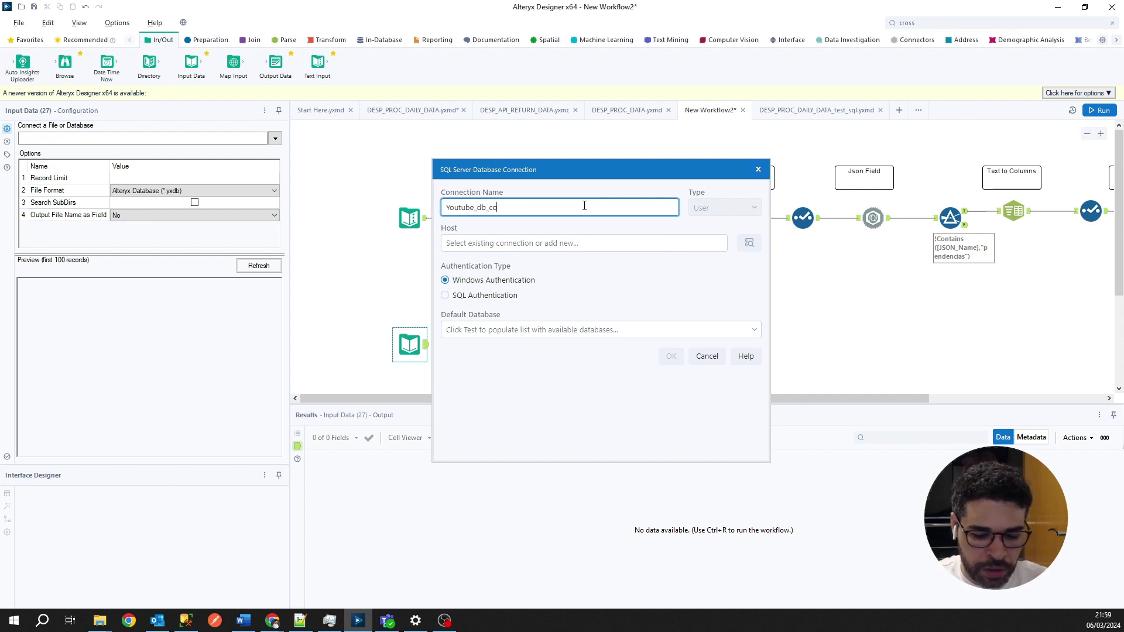
pyautogui.click(580, 240)
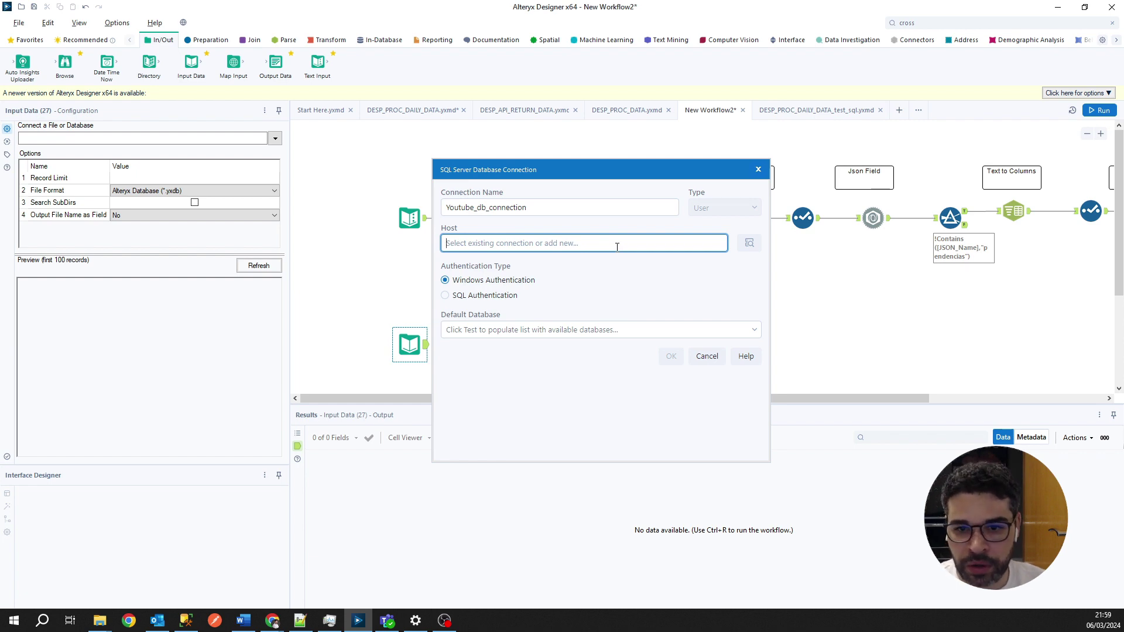
pyautogui.click(186, 620)
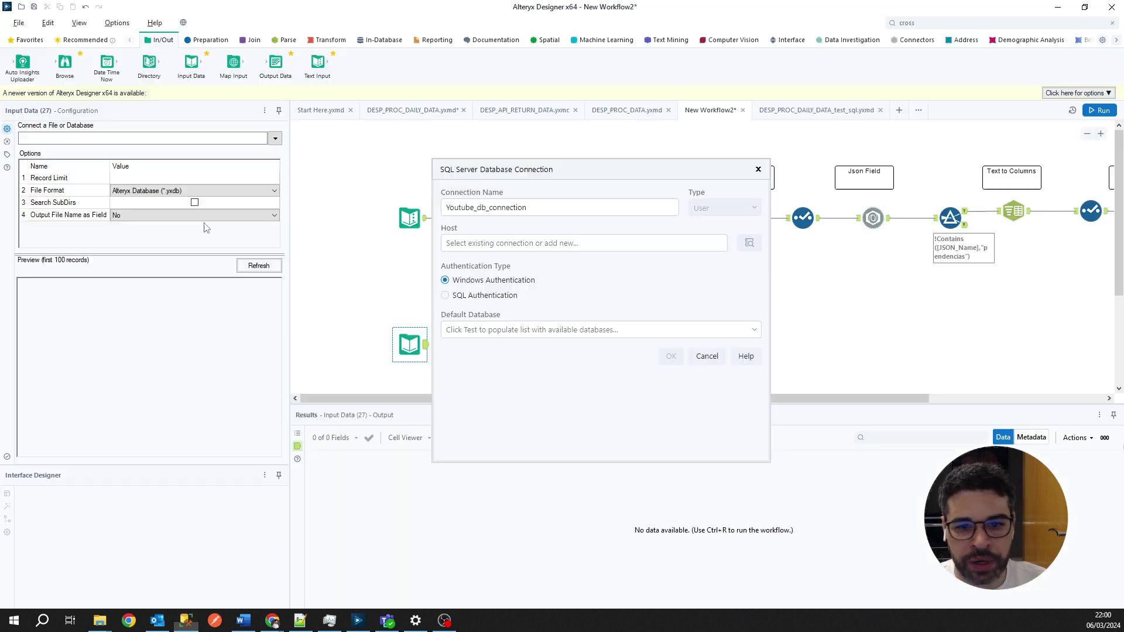
pyautogui.hotkey('alt', 'Tab')
# Step: Set the connection Host to localhost\sqlexpress and search the network for SQL Server hosts
pyautogui.click(578, 244)
pyautogui.write('localhost')
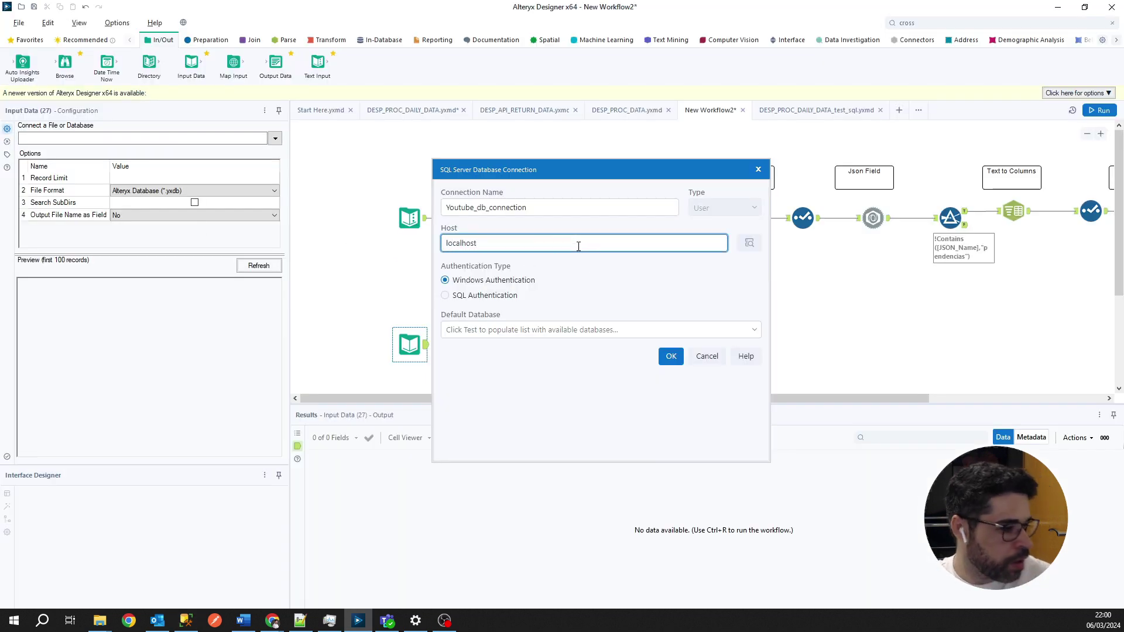
pyautogui.write('\\sql')
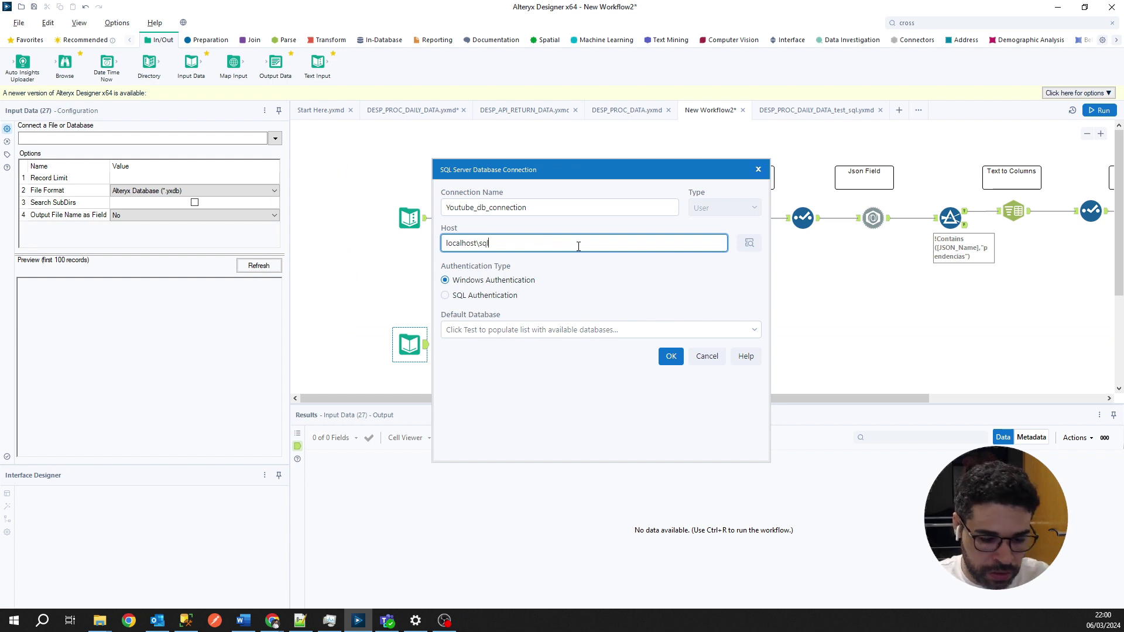
pyautogui.write('express')
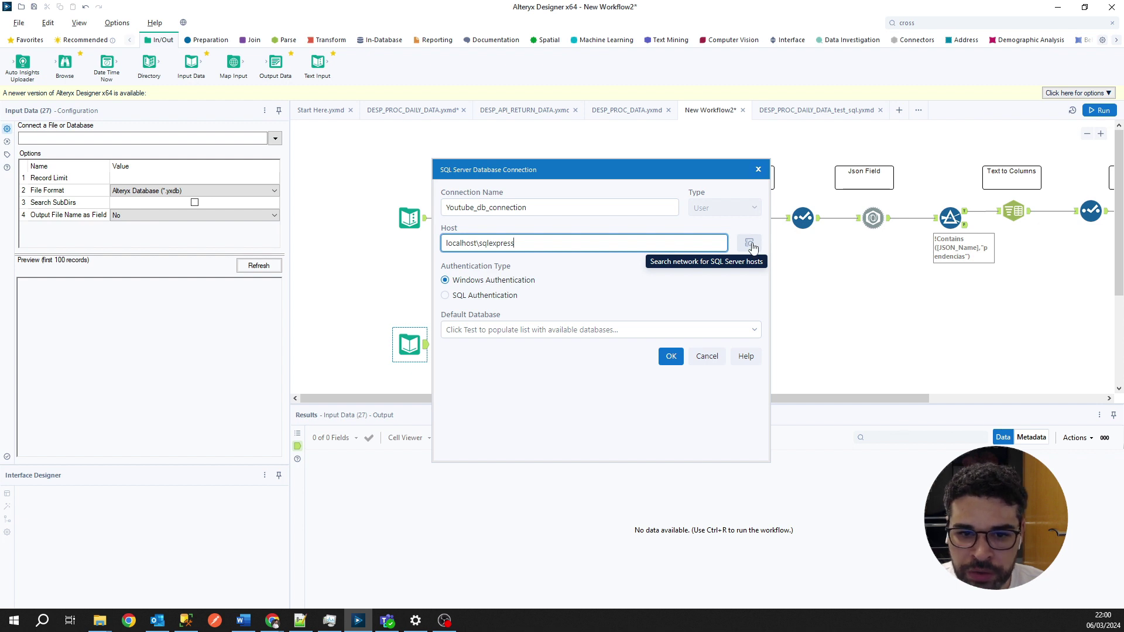
pyautogui.click(750, 245)
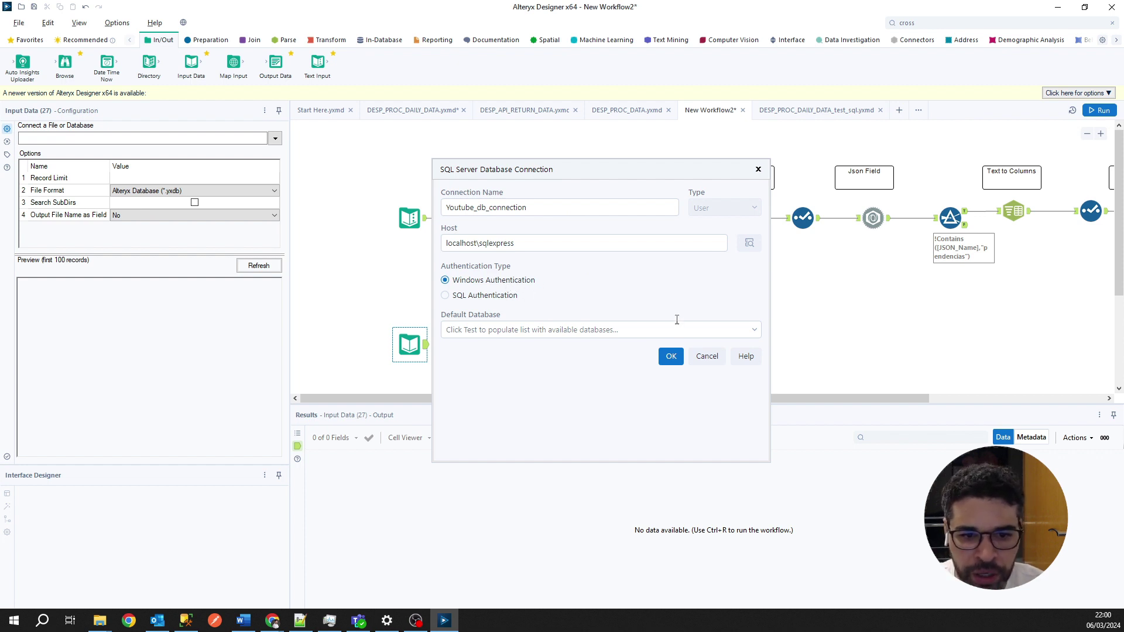
# Step: Confirm the Default Database list stays empty, then accept the SQL Server connection
pyautogui.click(755, 332)
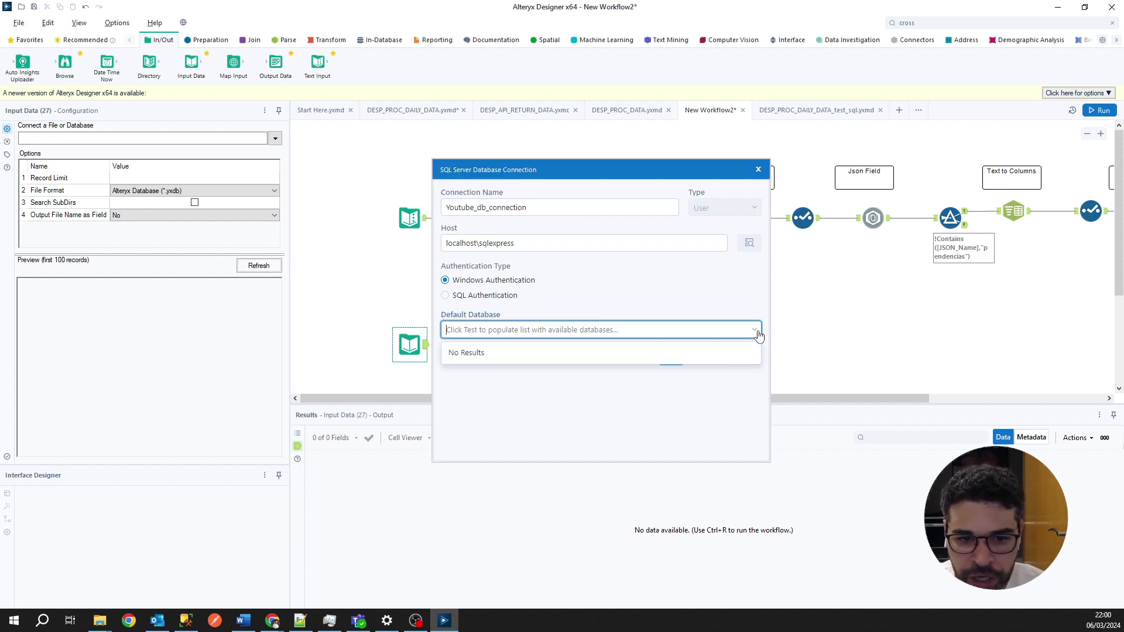
pyautogui.click(714, 302)
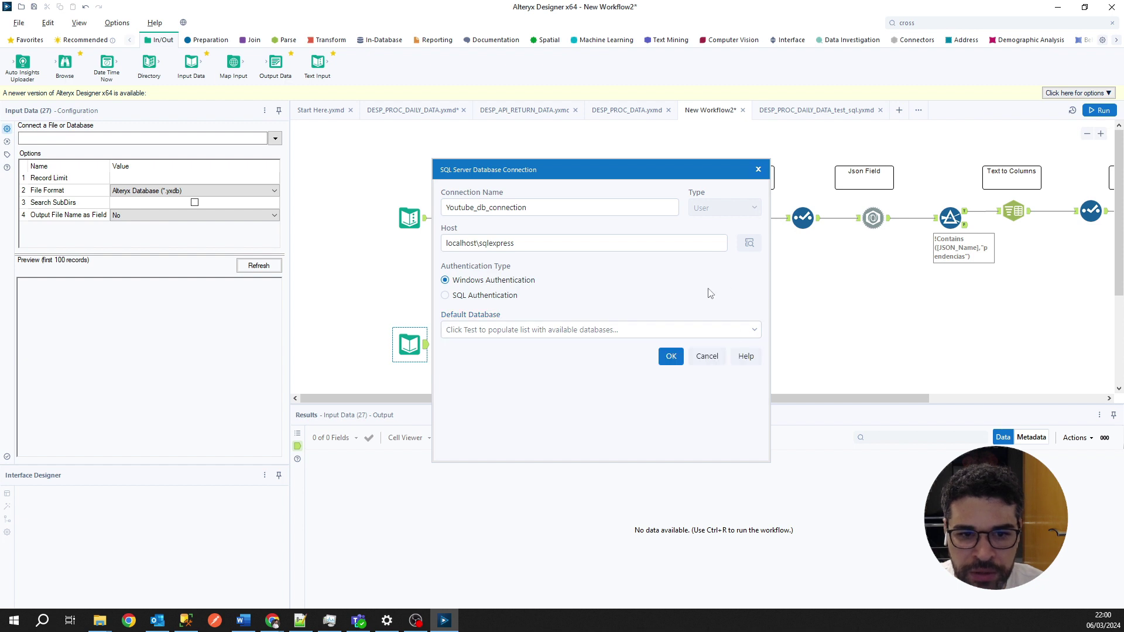
pyautogui.click(753, 330)
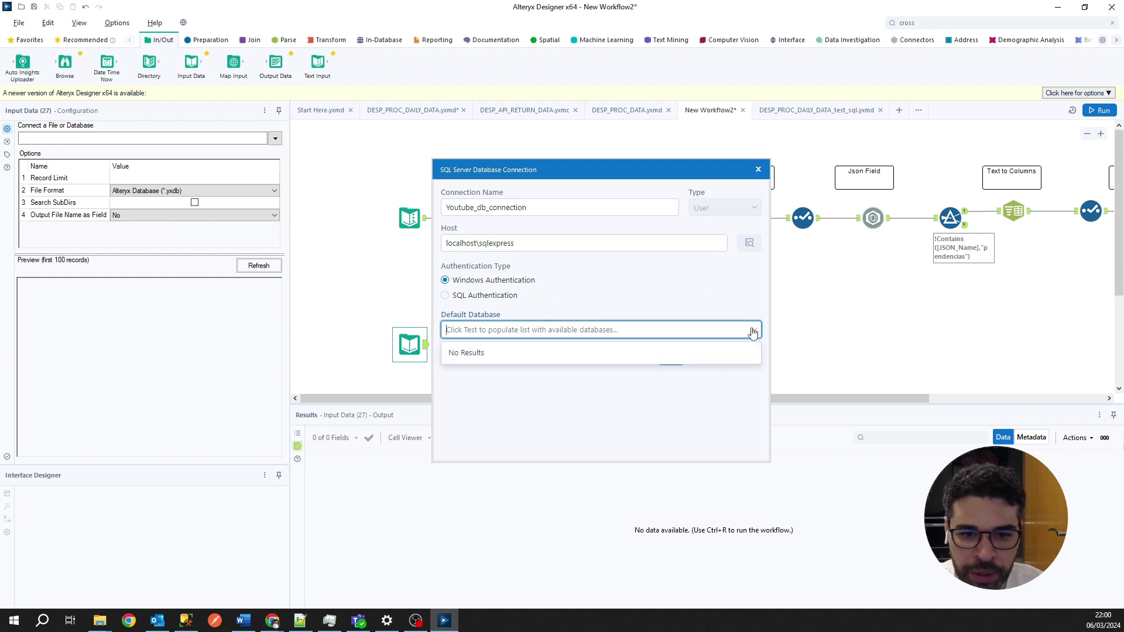
pyautogui.click(606, 310)
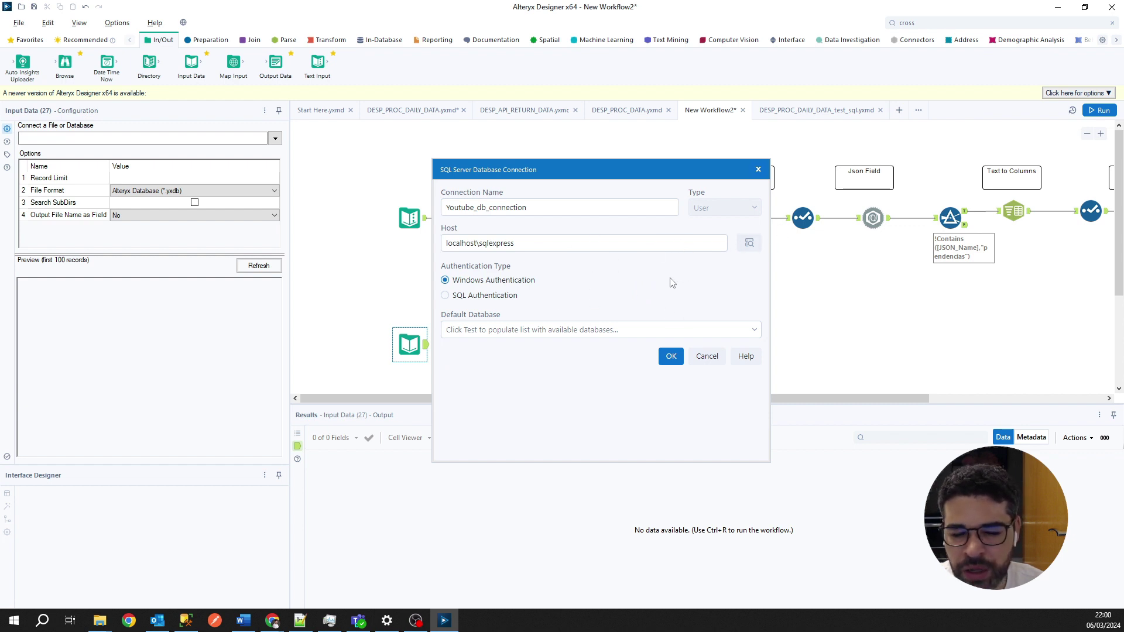
pyautogui.click(747, 336)
pyautogui.click(701, 299)
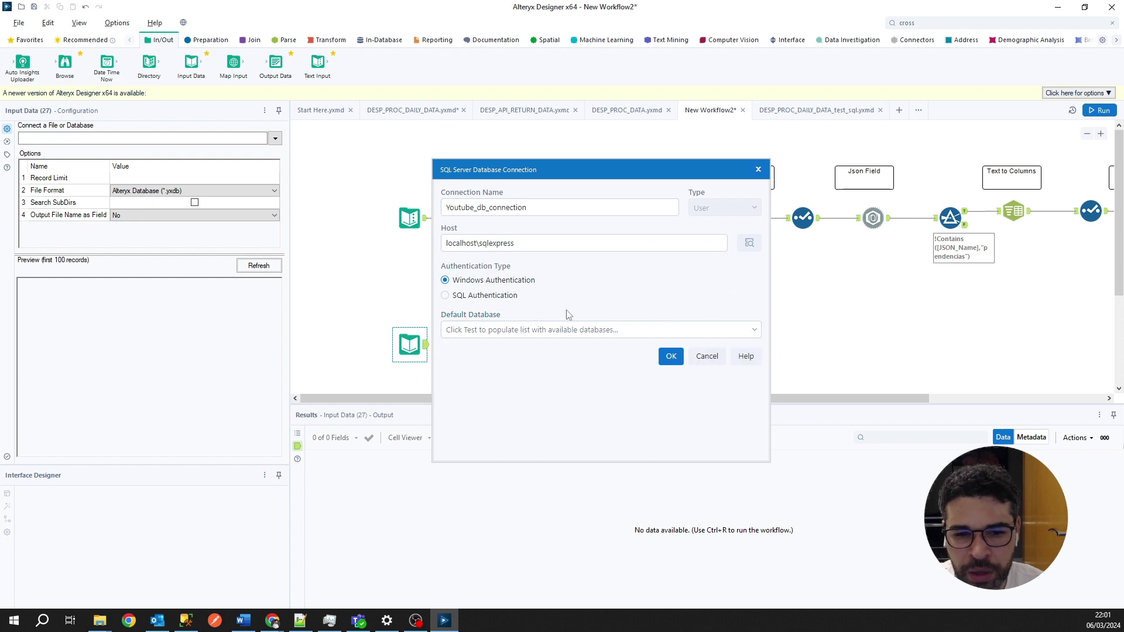
pyautogui.click(671, 359)
pyautogui.click(671, 358)
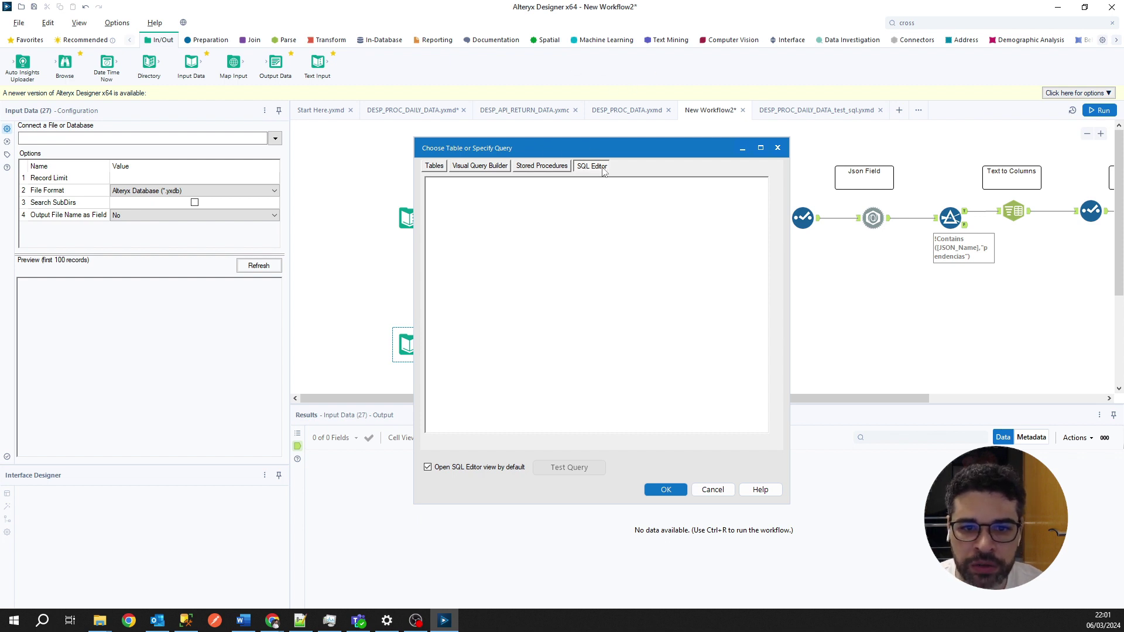
# Step: Browse the Stored Procedures and Tables lists, scrolling through the server's tables
pyautogui.click(532, 168)
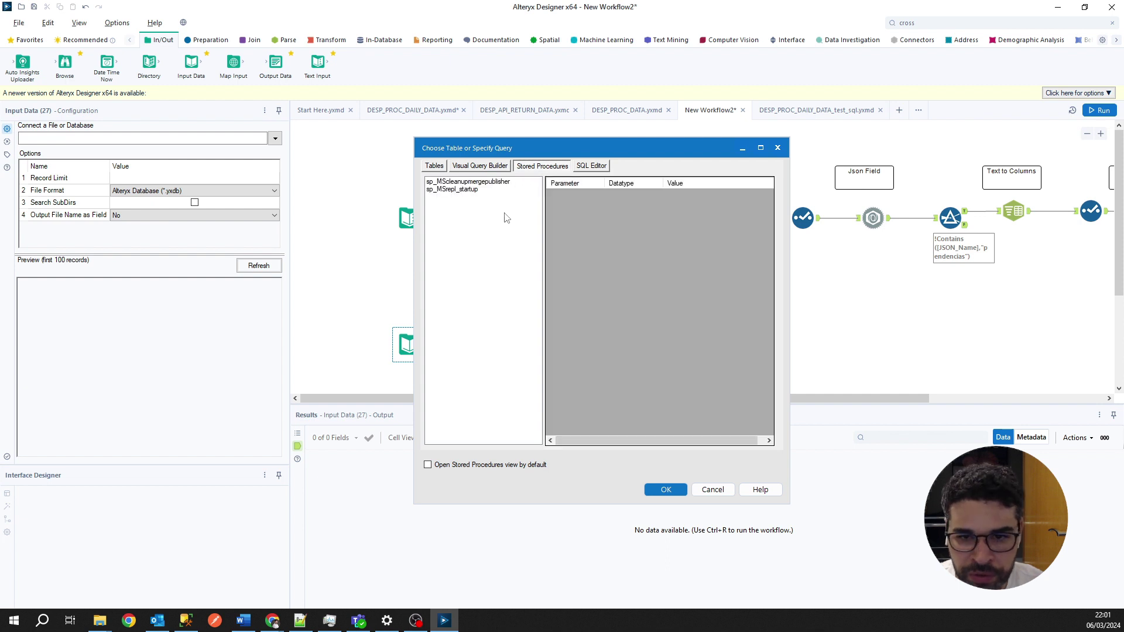
pyautogui.click(428, 167)
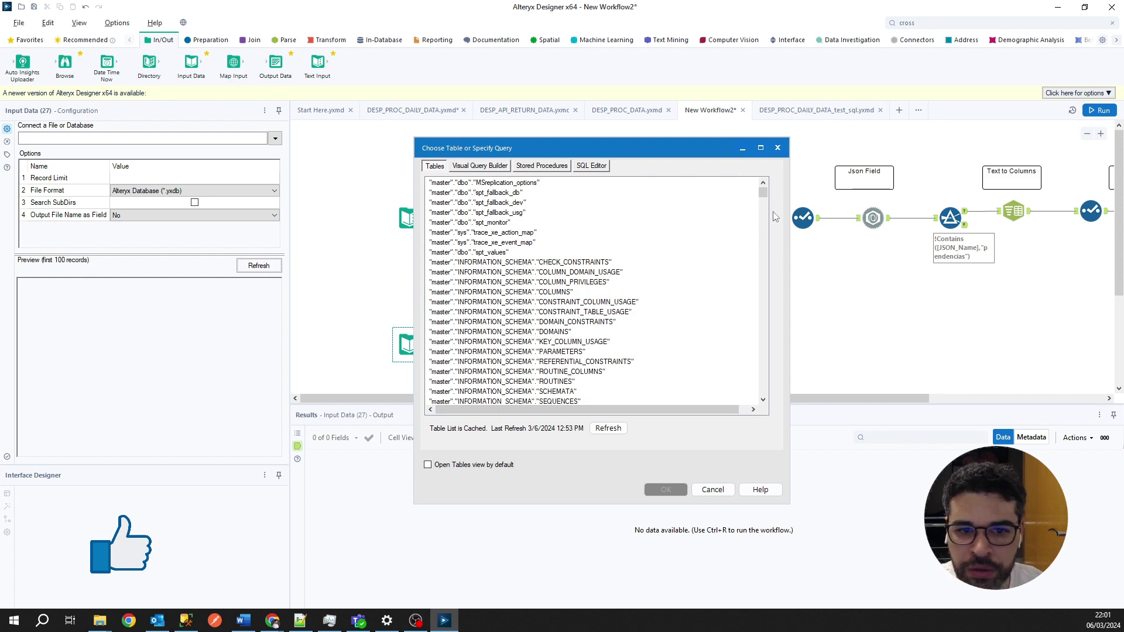
pyautogui.moveTo(765, 195); pyautogui.dragTo(773, 273)
# Step: In SSMS, review every column of Analytics_db's serving_despacho_producao_eqp_carga in the SELECT TOP (1000) query
pyautogui.click(186, 621)
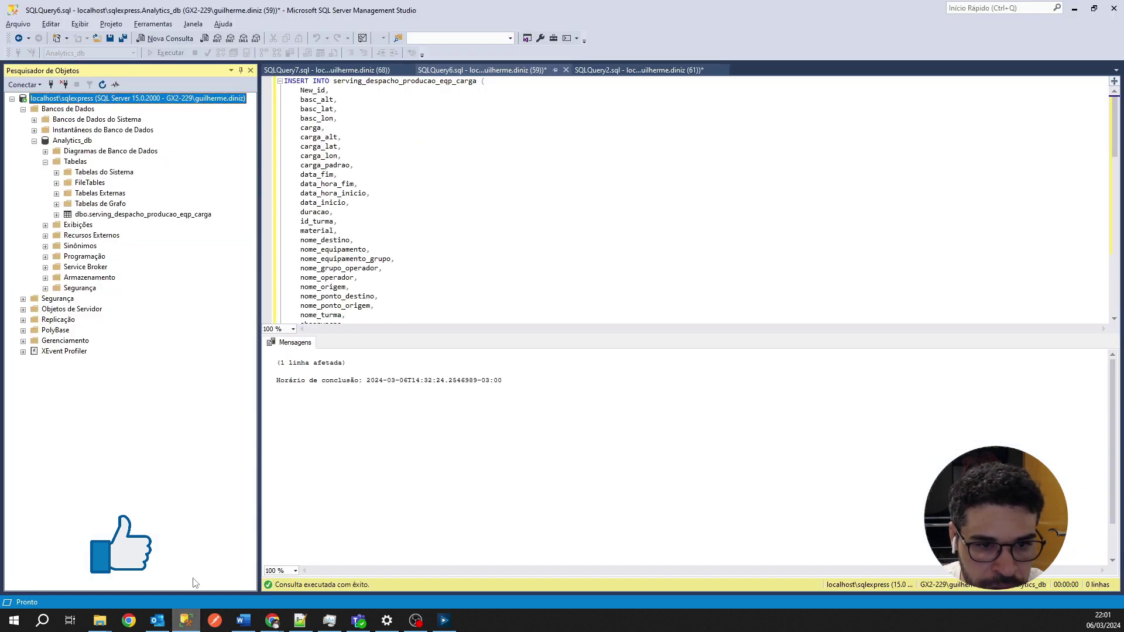
pyautogui.click(74, 143)
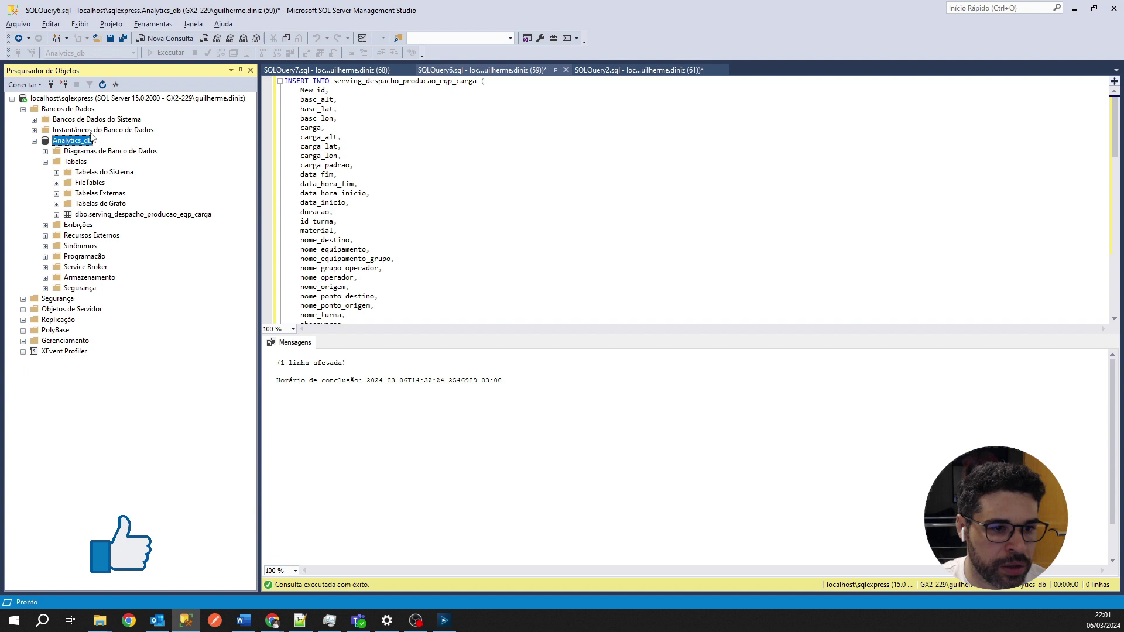
pyautogui.click(126, 214)
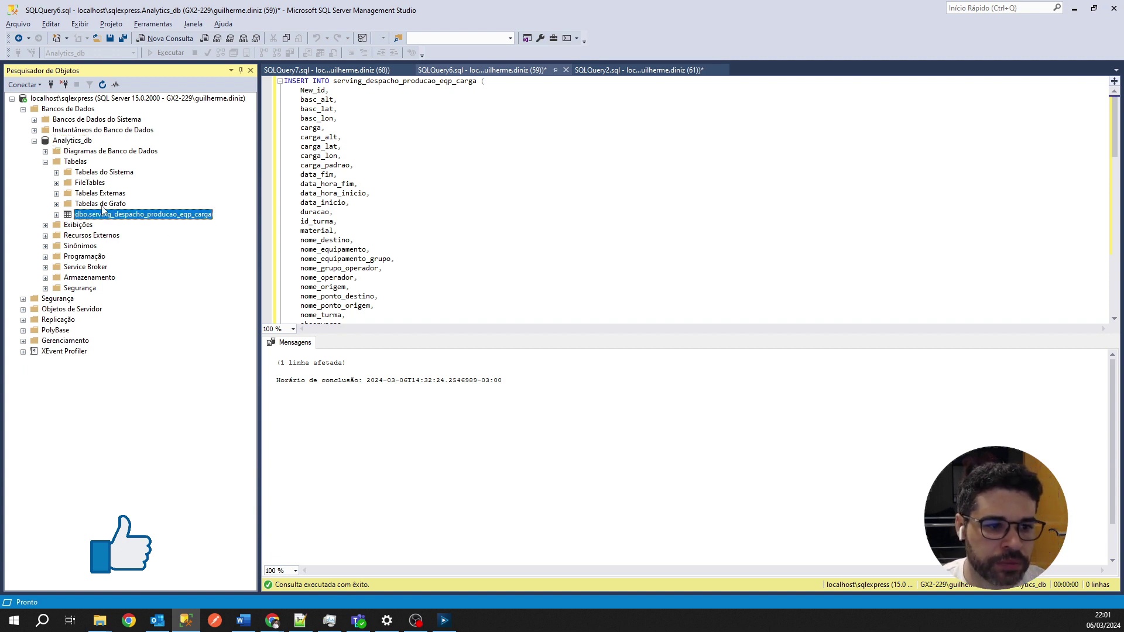
pyautogui.scroll(-6, 419, 187)
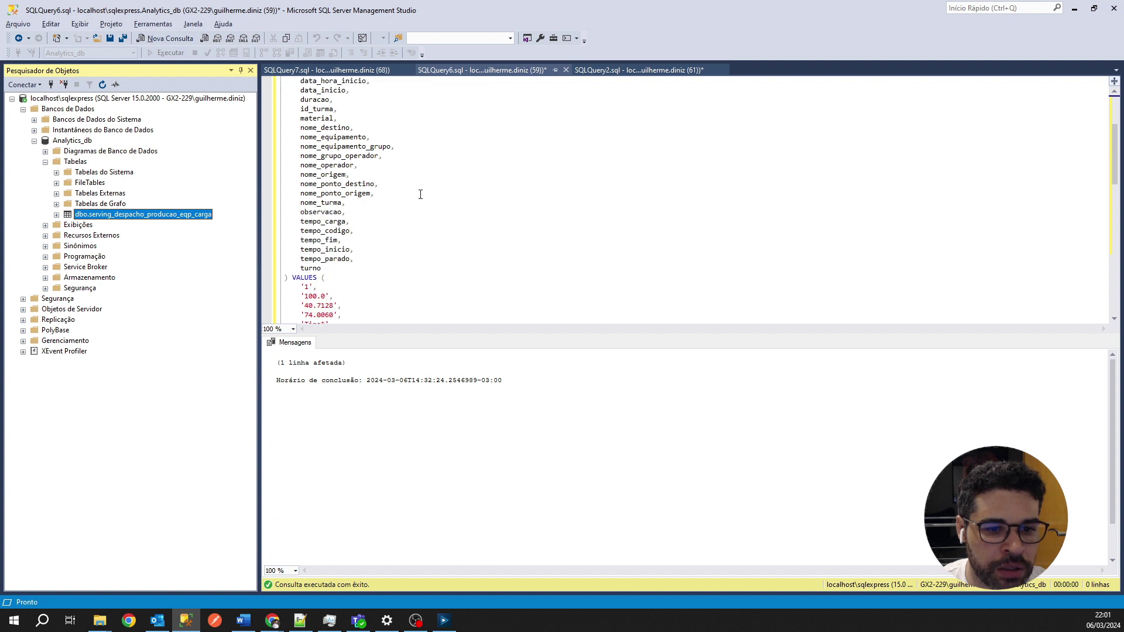
pyautogui.scroll(3, 433, 185)
pyautogui.scroll(3, 435, 183)
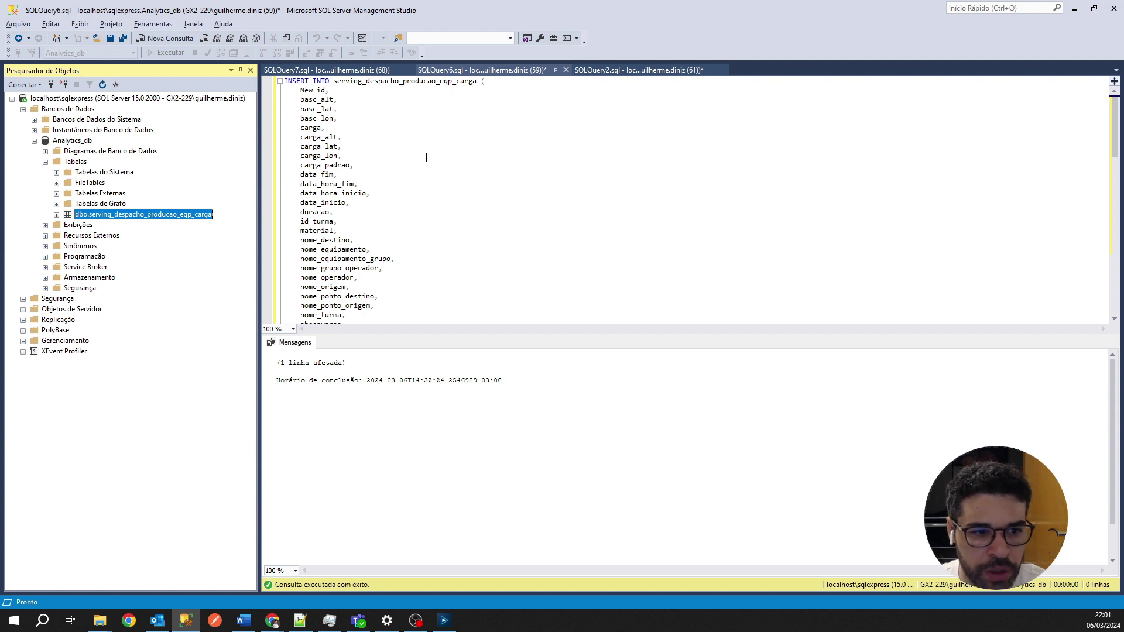
pyautogui.click(349, 70)
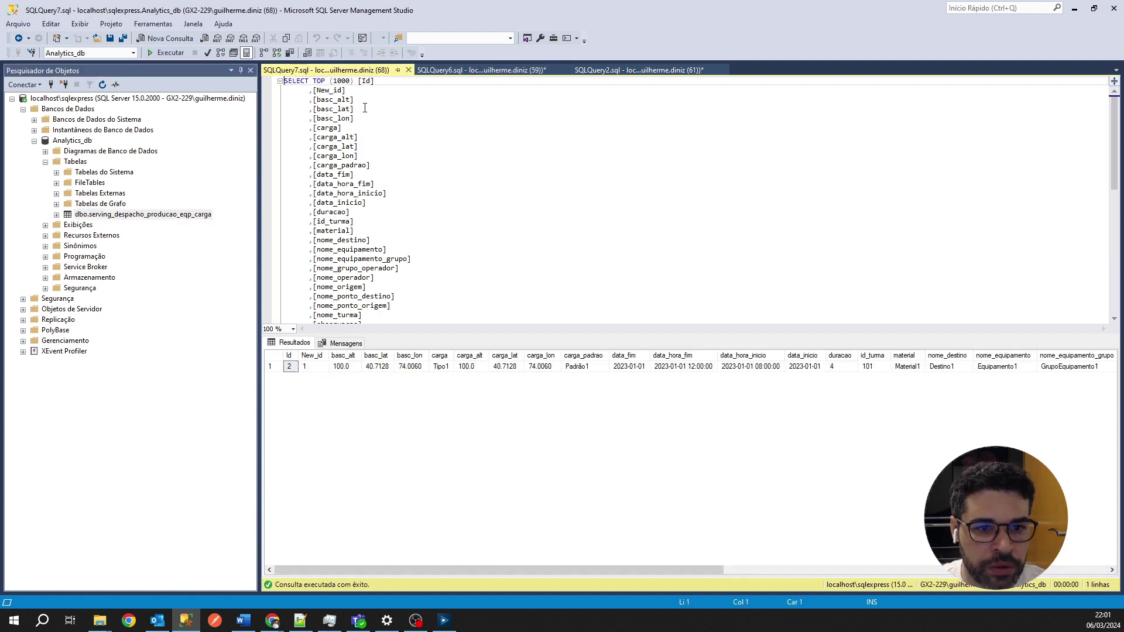
pyautogui.scroll(-7, 404, 135)
pyautogui.scroll(4, 445, 143)
pyautogui.click(488, 153)
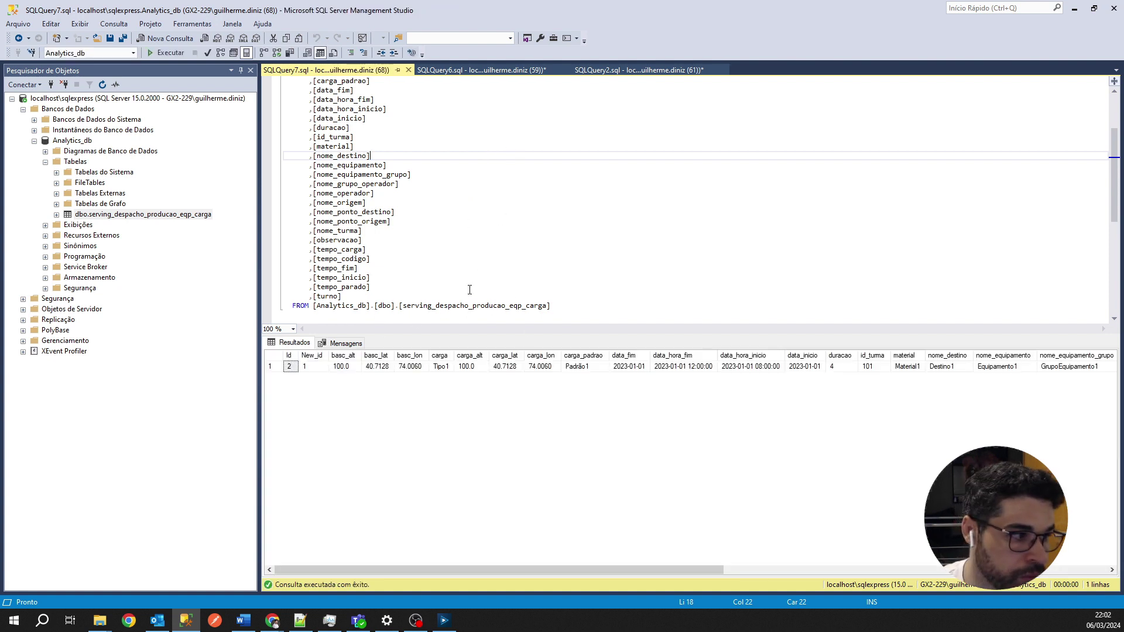
# Step: Add Analytics_db dbo.serving_despacho_producao_eqp_carga to the Visual Query Builder canvas
pyautogui.hotkey('alt', 'Tab')
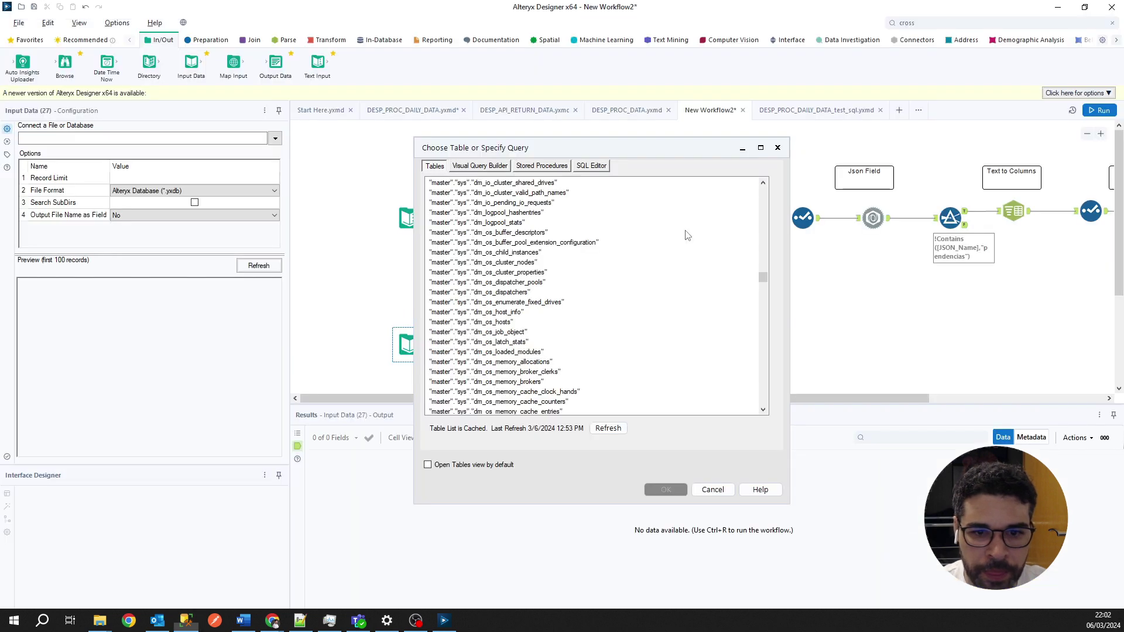
pyautogui.moveTo(763, 280); pyautogui.dragTo(749, 186)
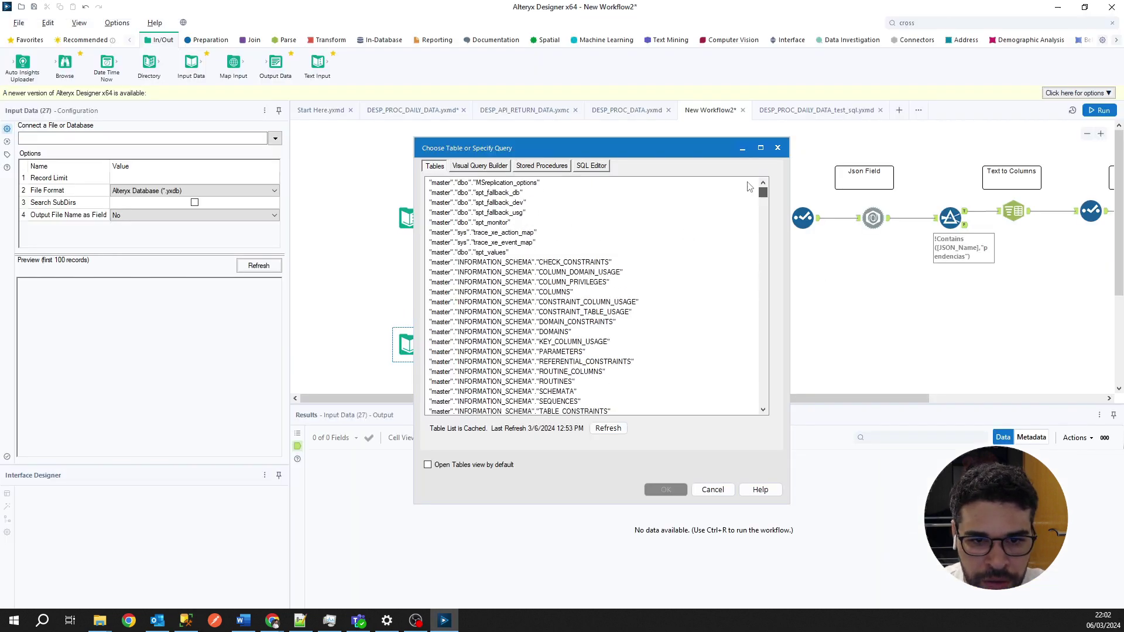
pyautogui.click(481, 166)
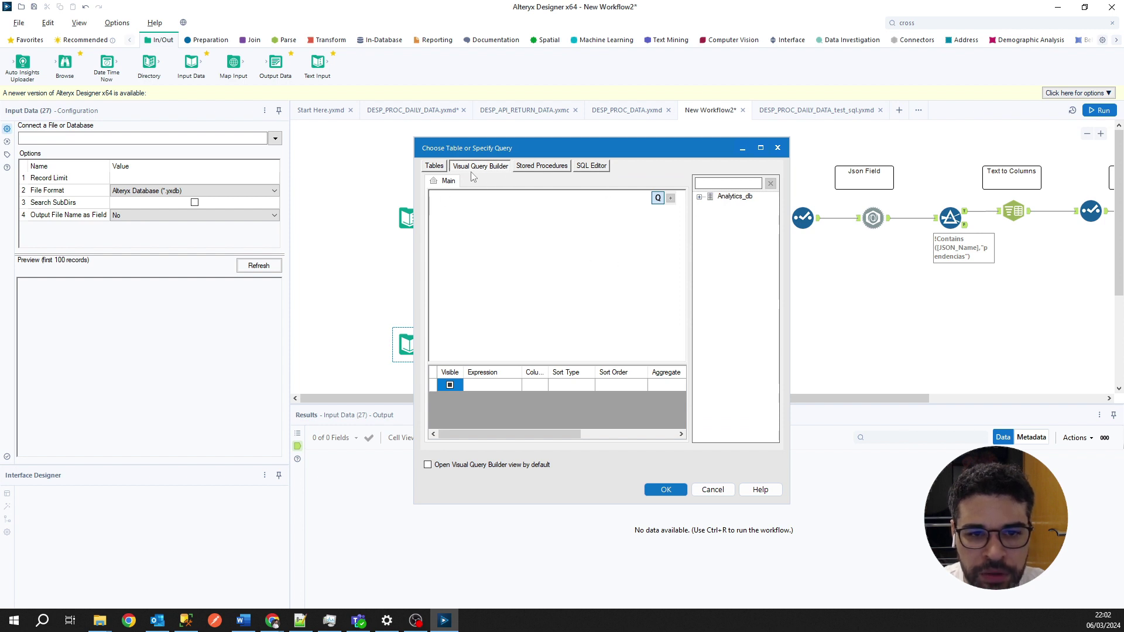
pyautogui.click(699, 197)
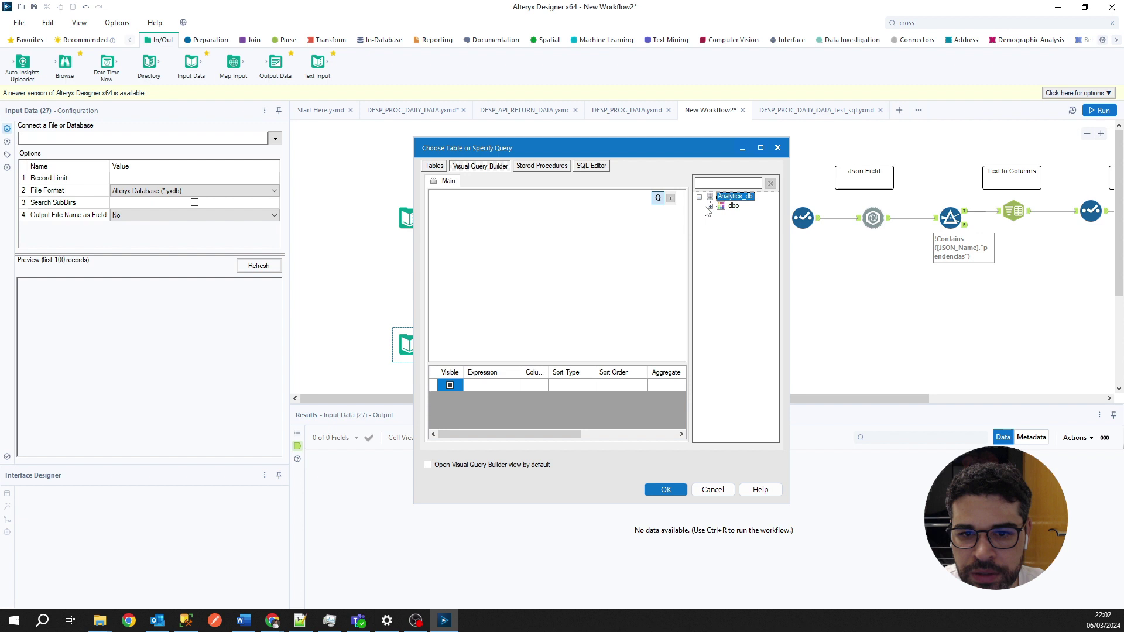
pyautogui.click(711, 207)
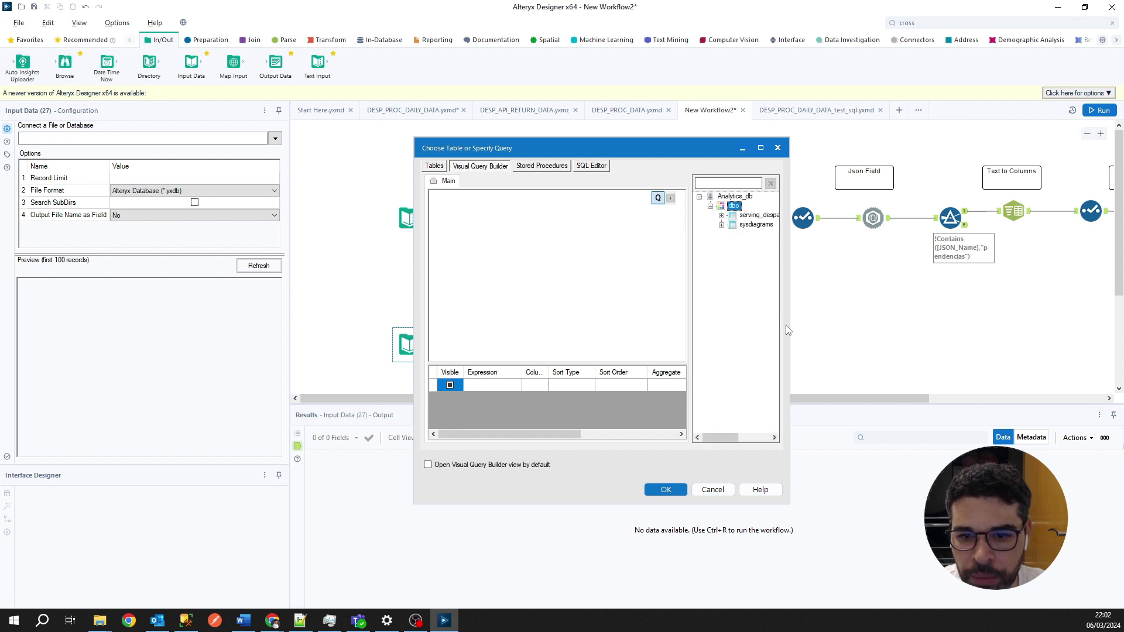
pyautogui.moveTo(789, 325); pyautogui.dragTo(846, 330)
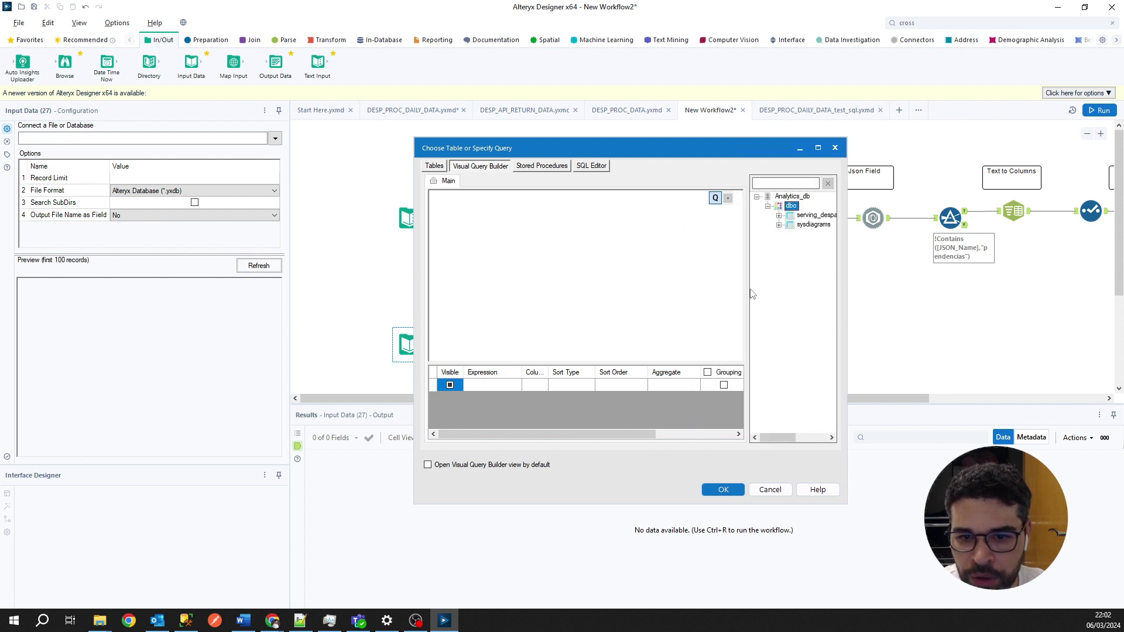
pyautogui.moveTo(748, 289); pyautogui.dragTo(692, 290)
pyautogui.doubleClick(782, 215)
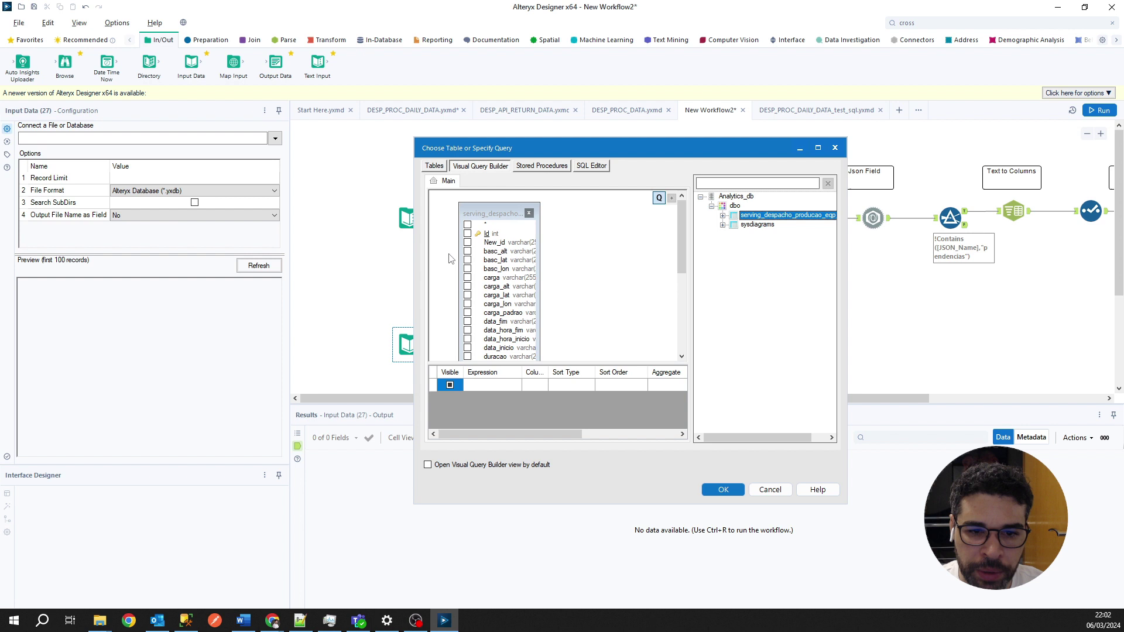
# Step: Include Id with a Count aggregate and view the generated Count_Id SQL
pyautogui.click(468, 234)
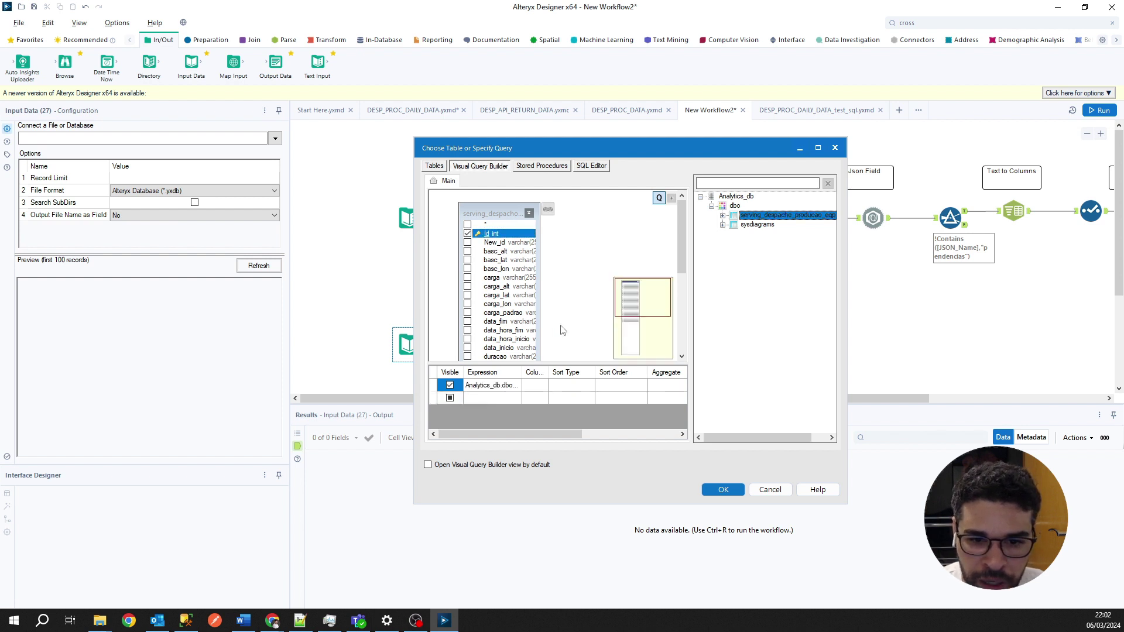
pyautogui.click(568, 385)
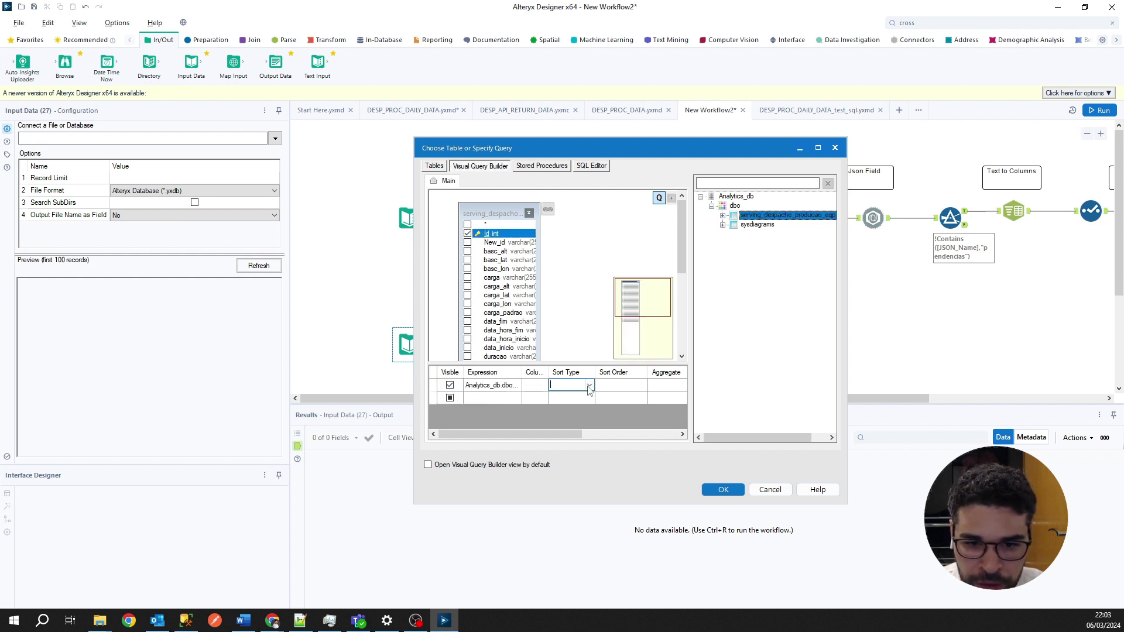
pyautogui.click(588, 386)
pyautogui.click(589, 385)
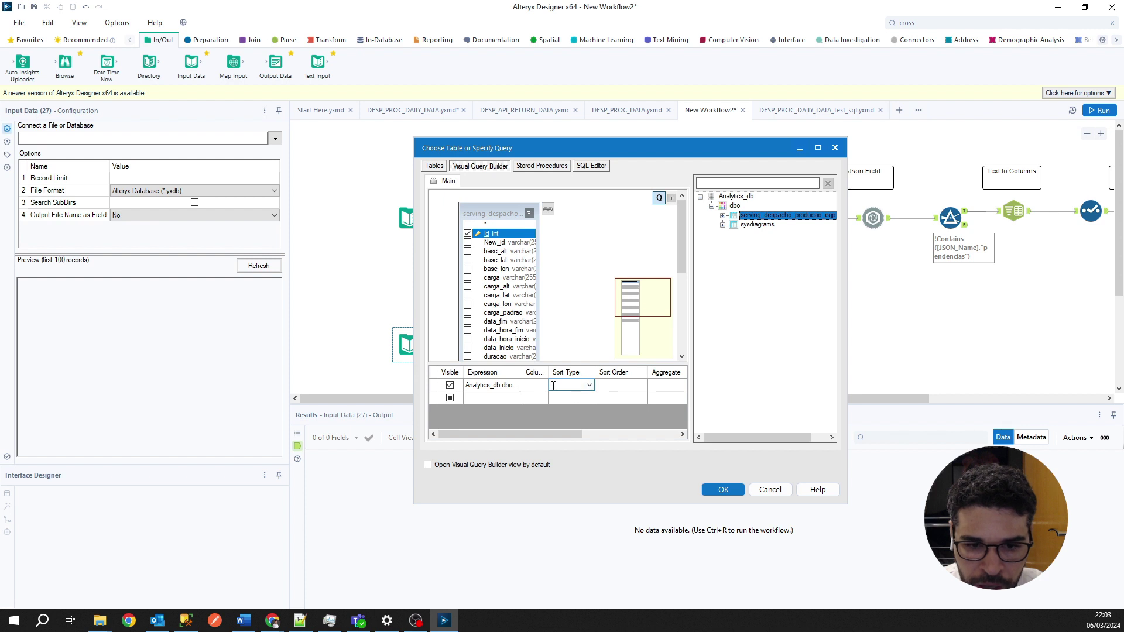
pyautogui.moveTo(528, 433); pyautogui.dragTo(564, 434)
pyautogui.click(604, 384)
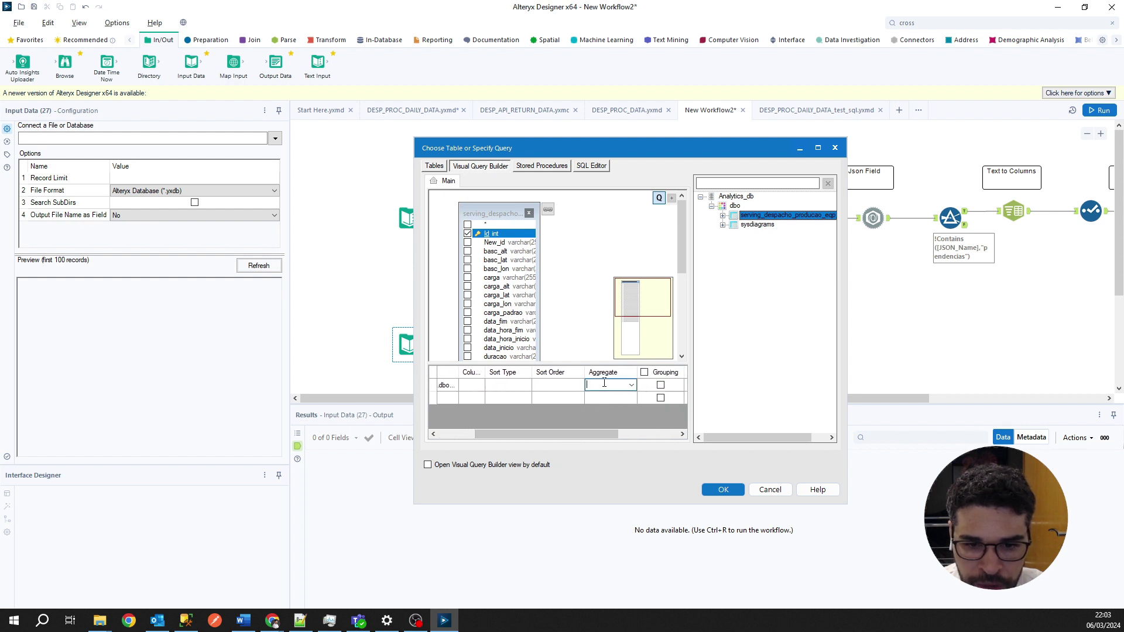
pyautogui.click(630, 384)
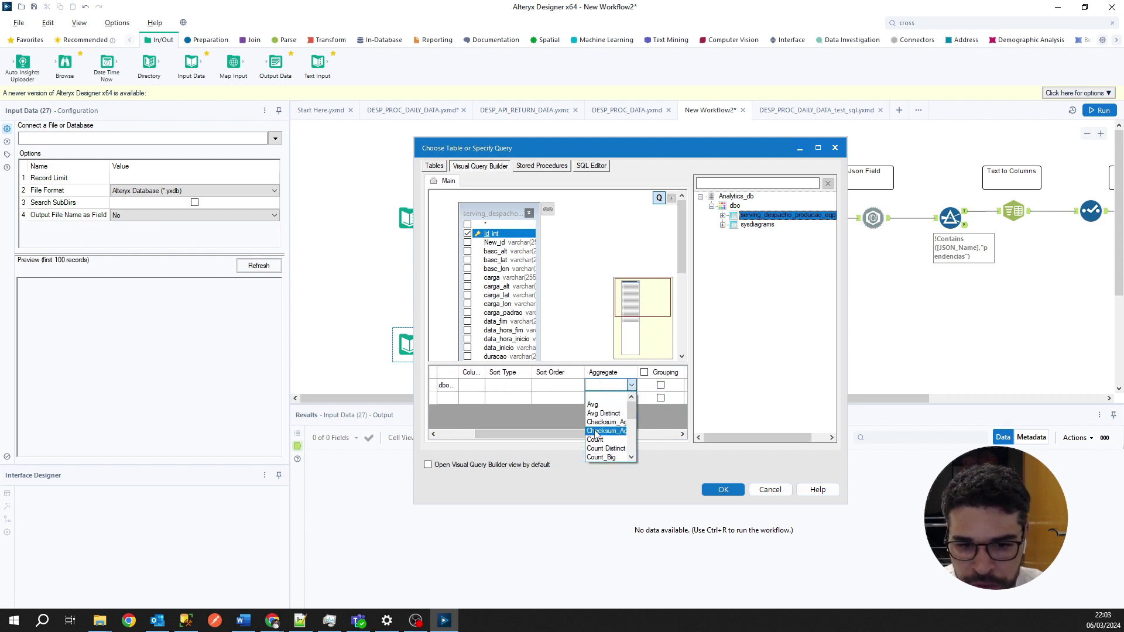
pyautogui.click(599, 445)
pyautogui.moveTo(599, 434); pyautogui.dragTo(530, 420)
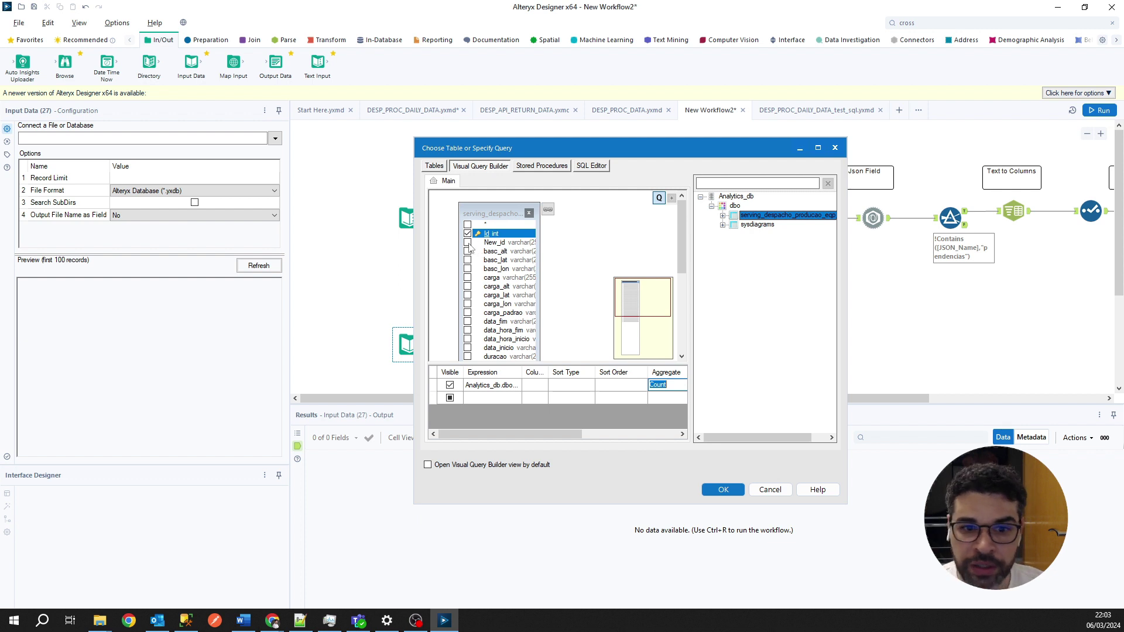
pyautogui.click(604, 166)
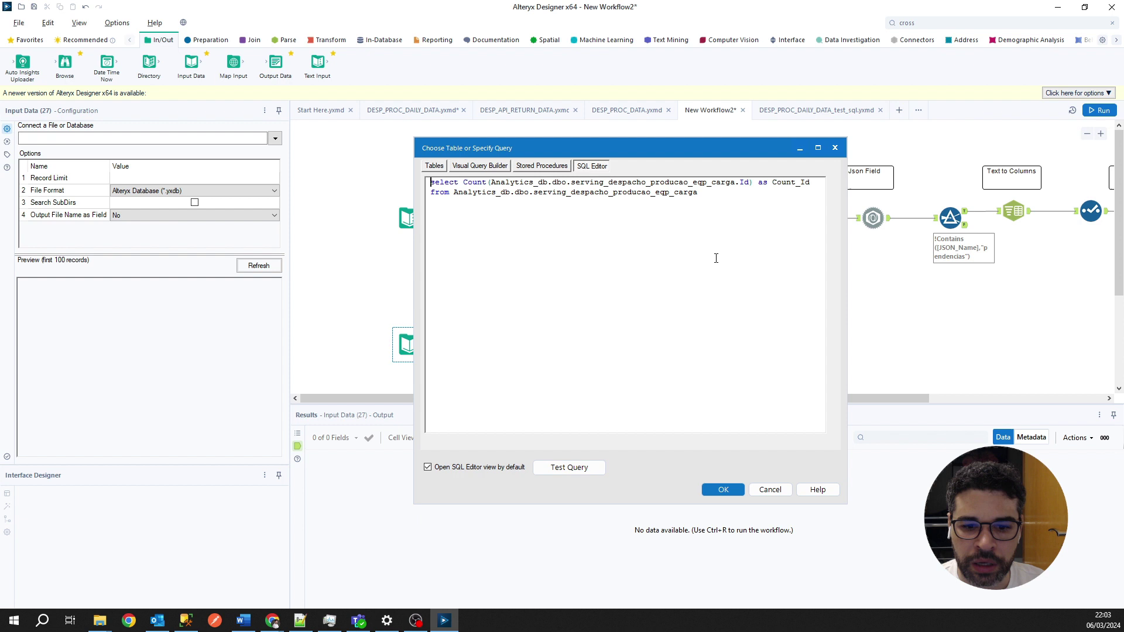
# Step: Test the Count_Id query and accept it with the Youtube_db_connection on localhost\sqlexpress
pyautogui.click(572, 469)
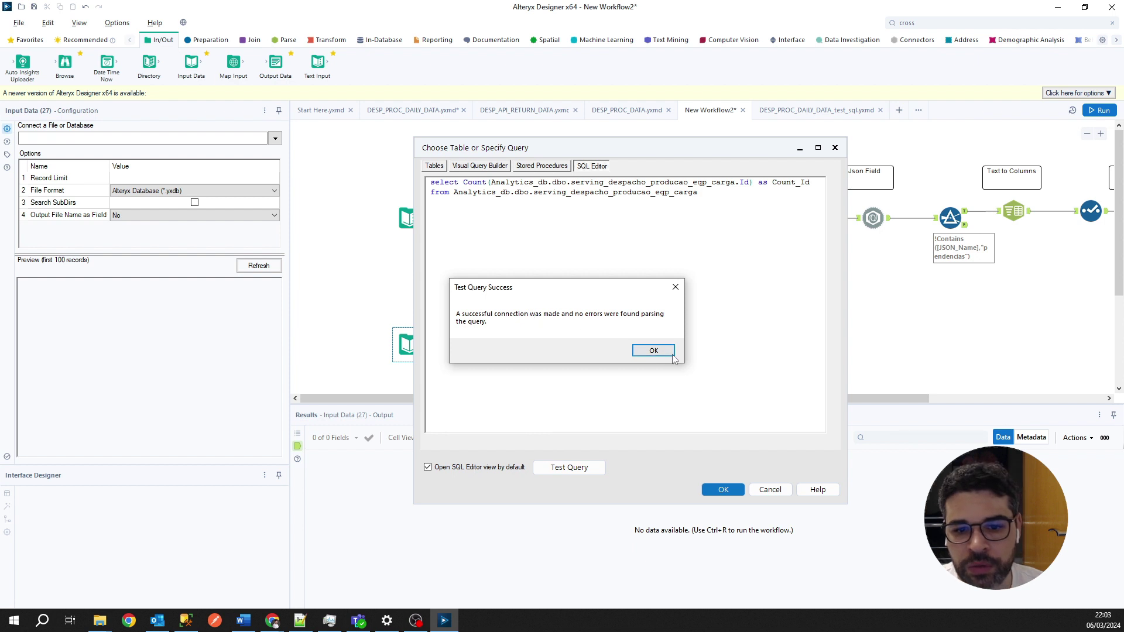
pyautogui.click(653, 352)
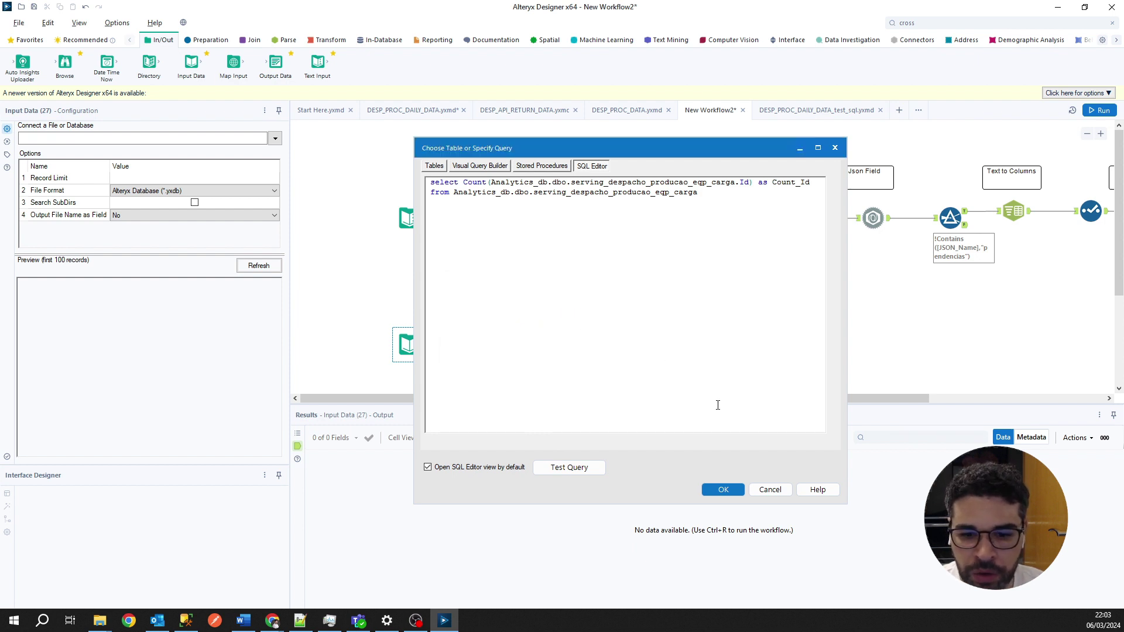
pyautogui.click(735, 492)
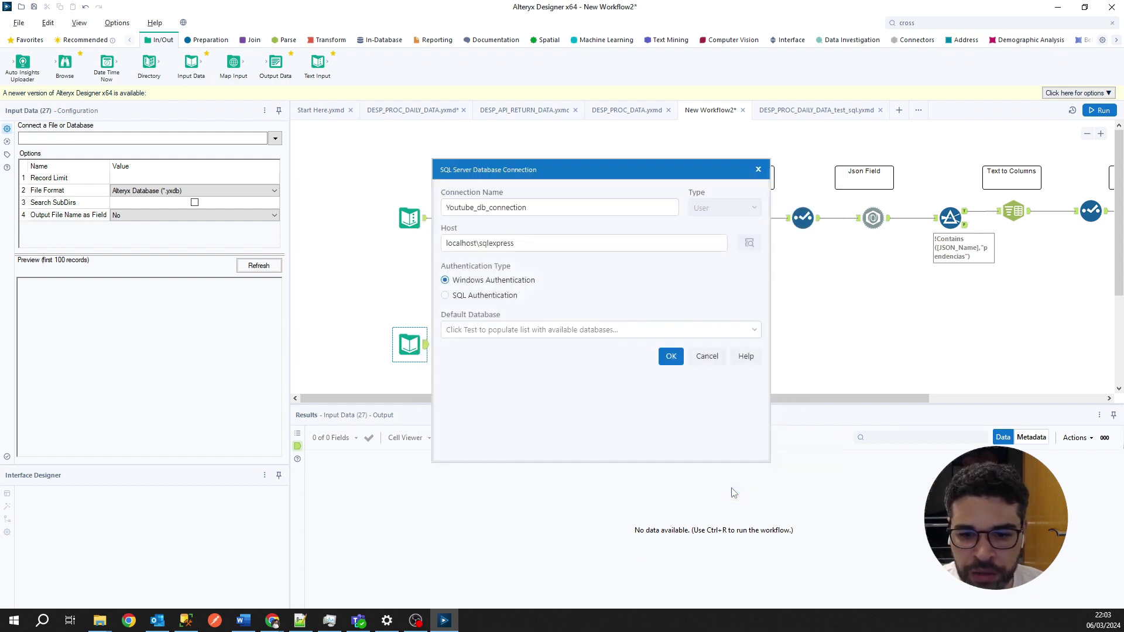
pyautogui.click(673, 359)
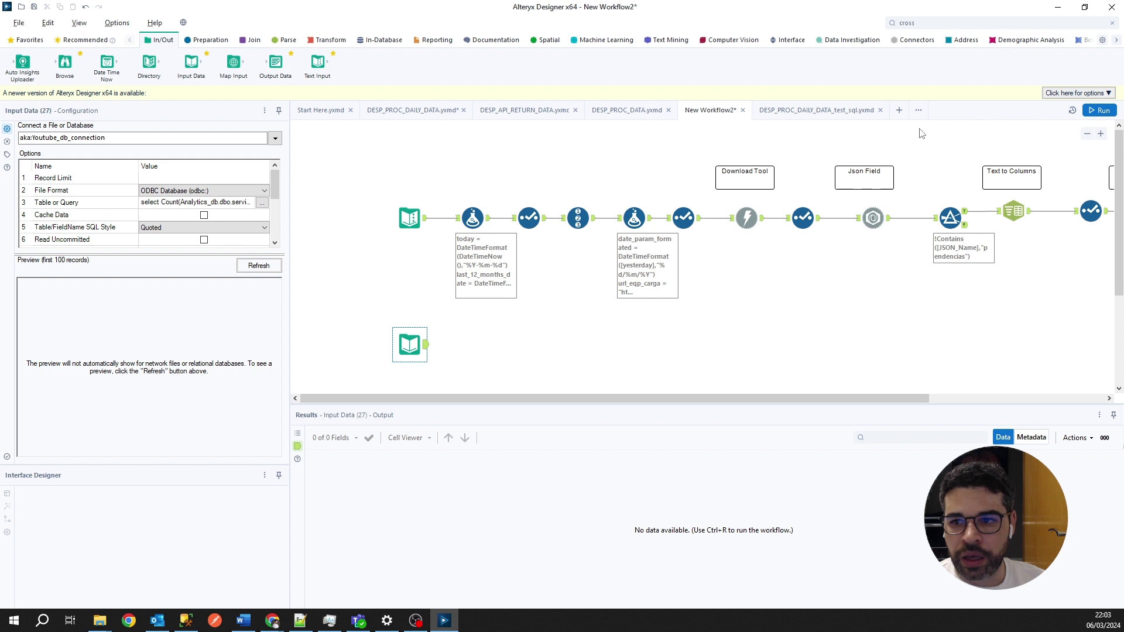
# Step: Run the workflow and check that the count Input Data tool returns Count_Id = 1
pyautogui.click(1100, 110)
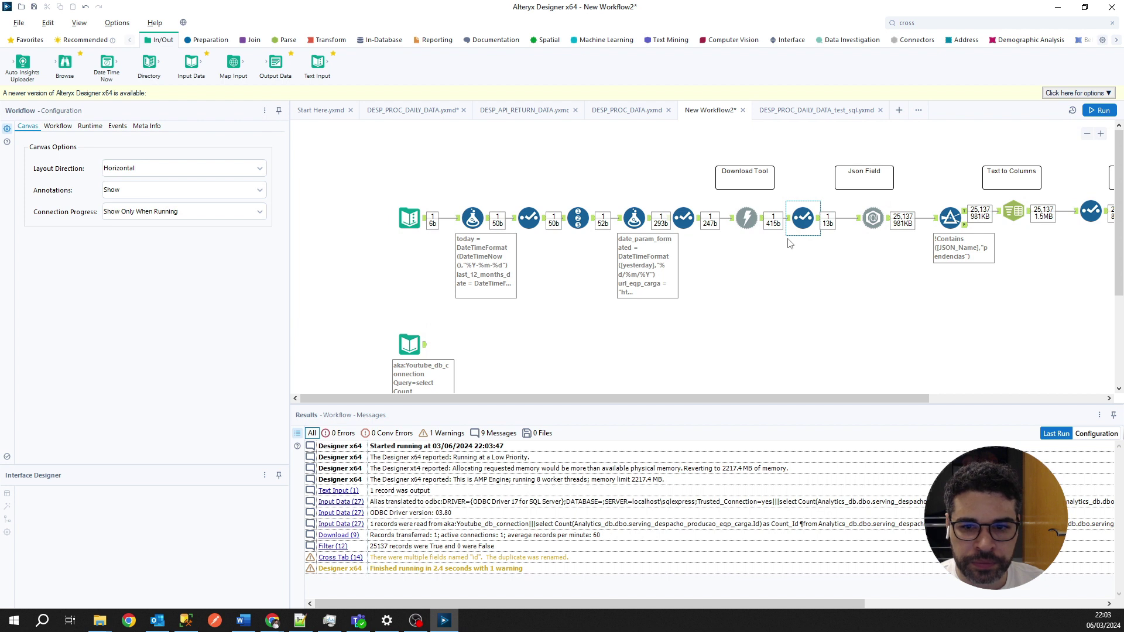
pyautogui.click(409, 344)
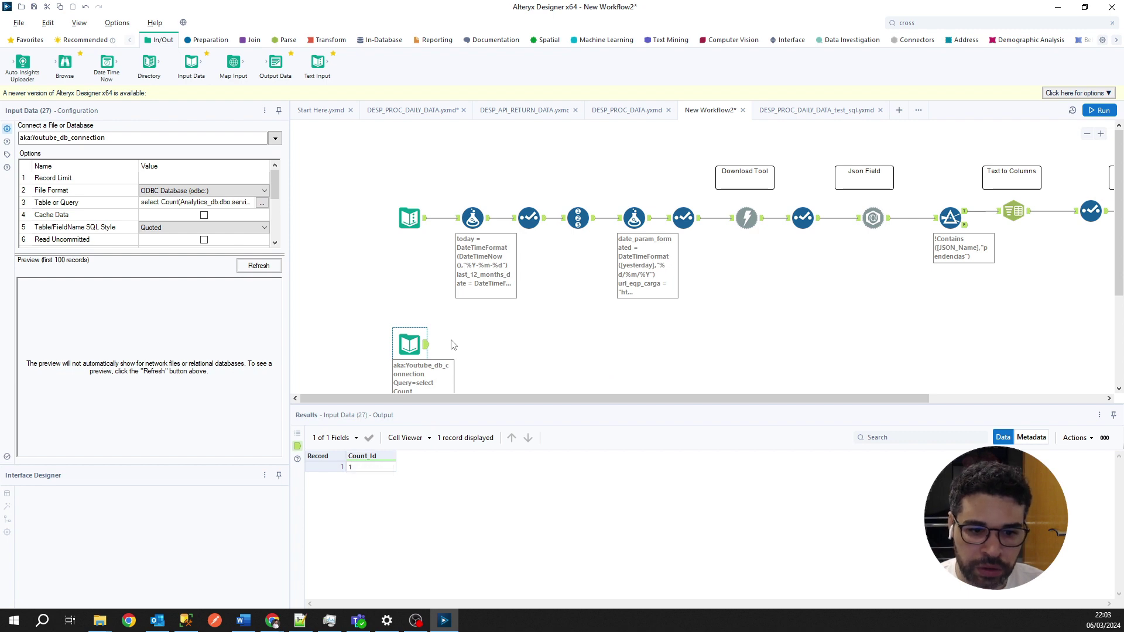
pyautogui.click(436, 347)
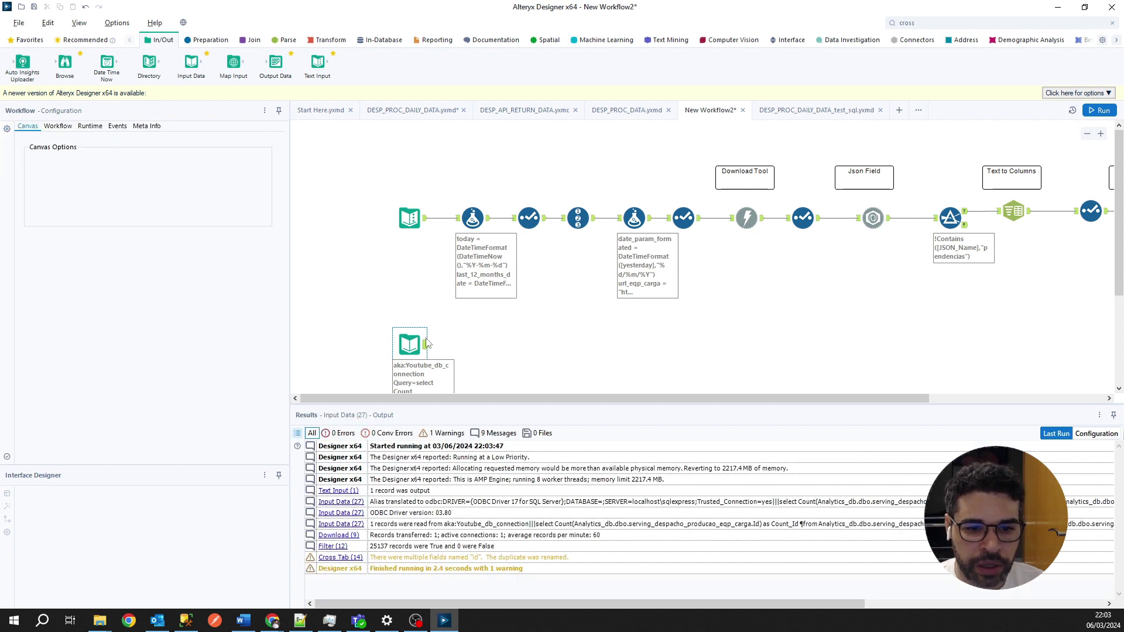
pyautogui.click(426, 350)
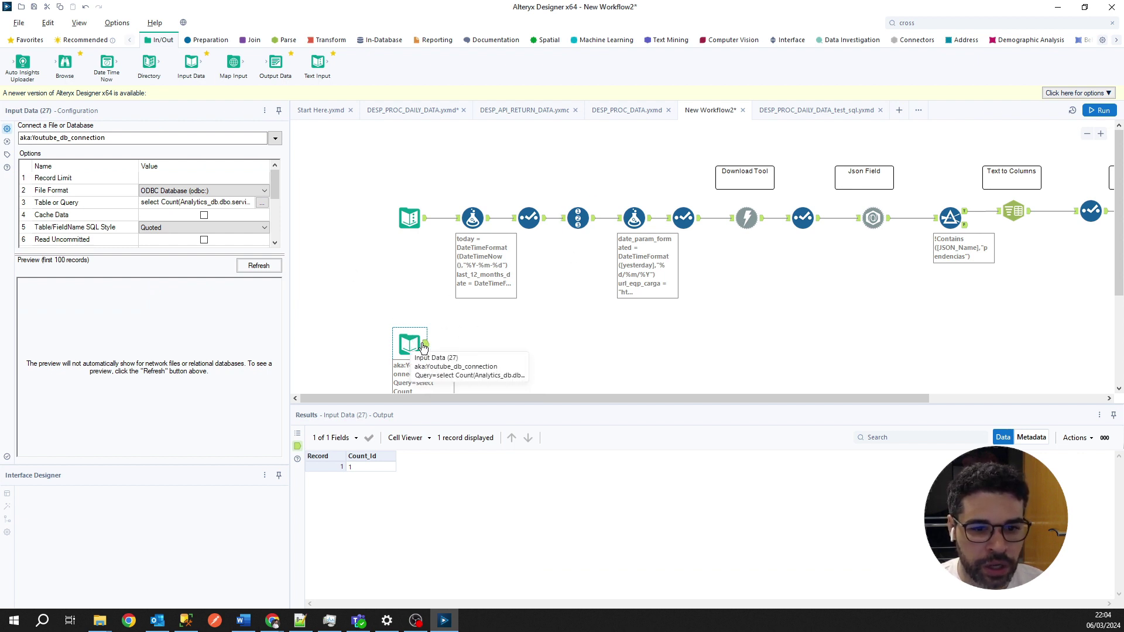
# Step: Reopen the Input Data tool's Table or Query dialog on the Visual Query Builder tab
pyautogui.click(274, 138)
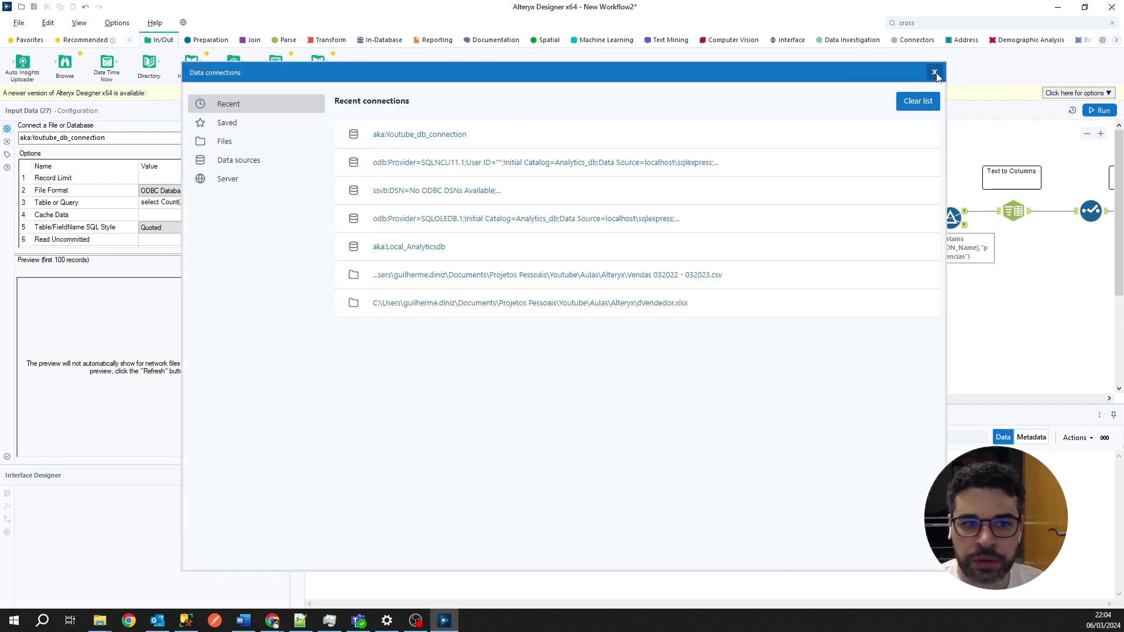
pyautogui.click(934, 74)
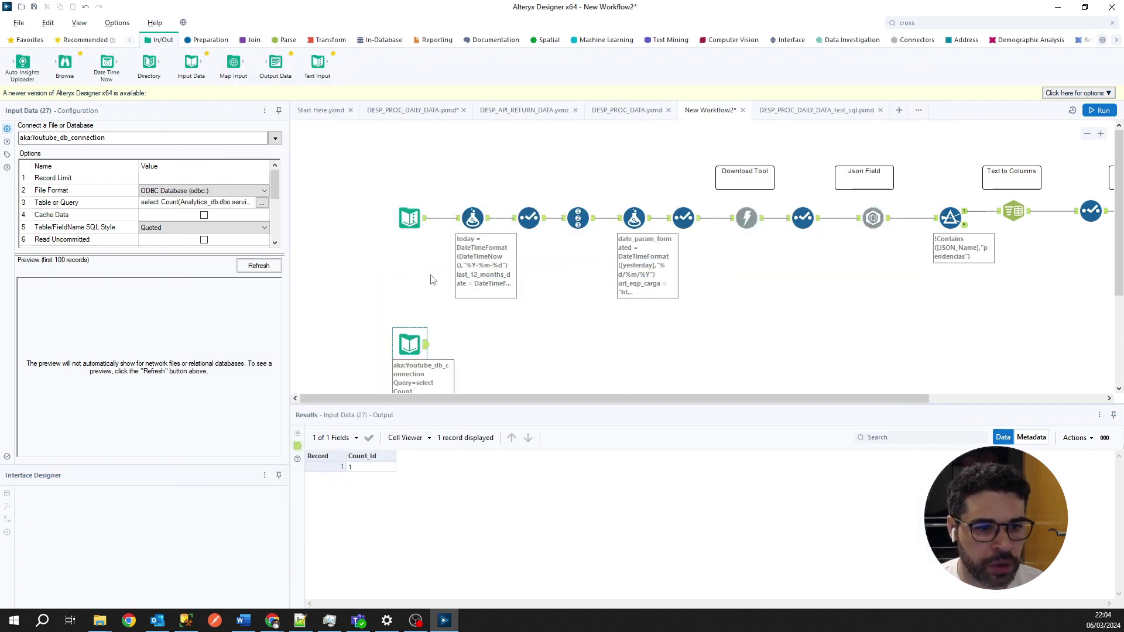
pyautogui.scroll(-1, 434, 280)
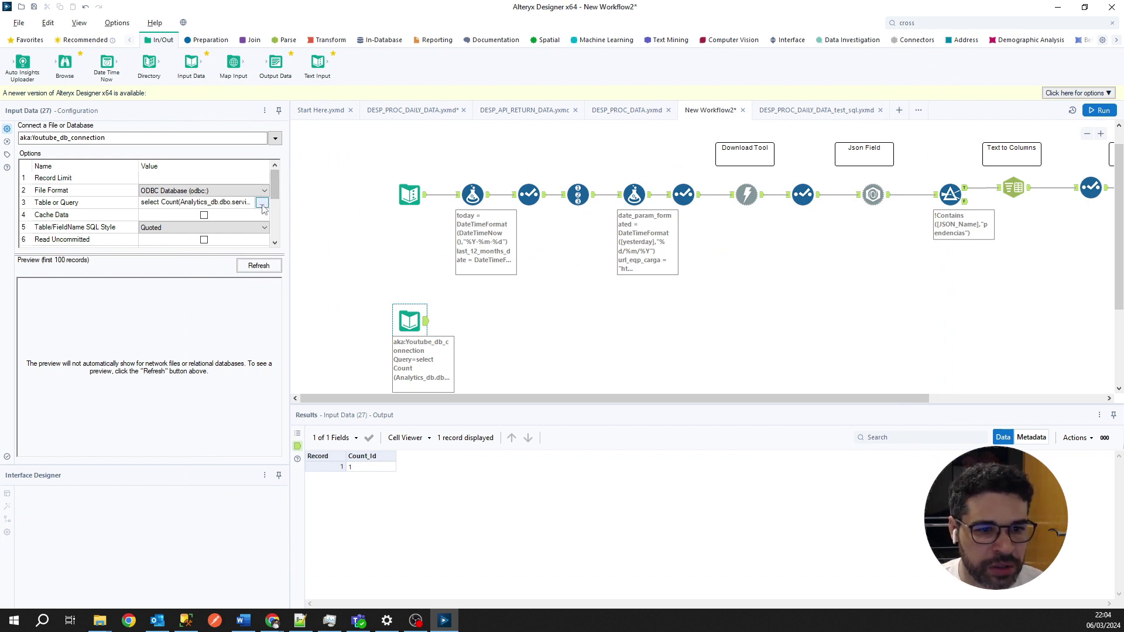
pyautogui.click(263, 205)
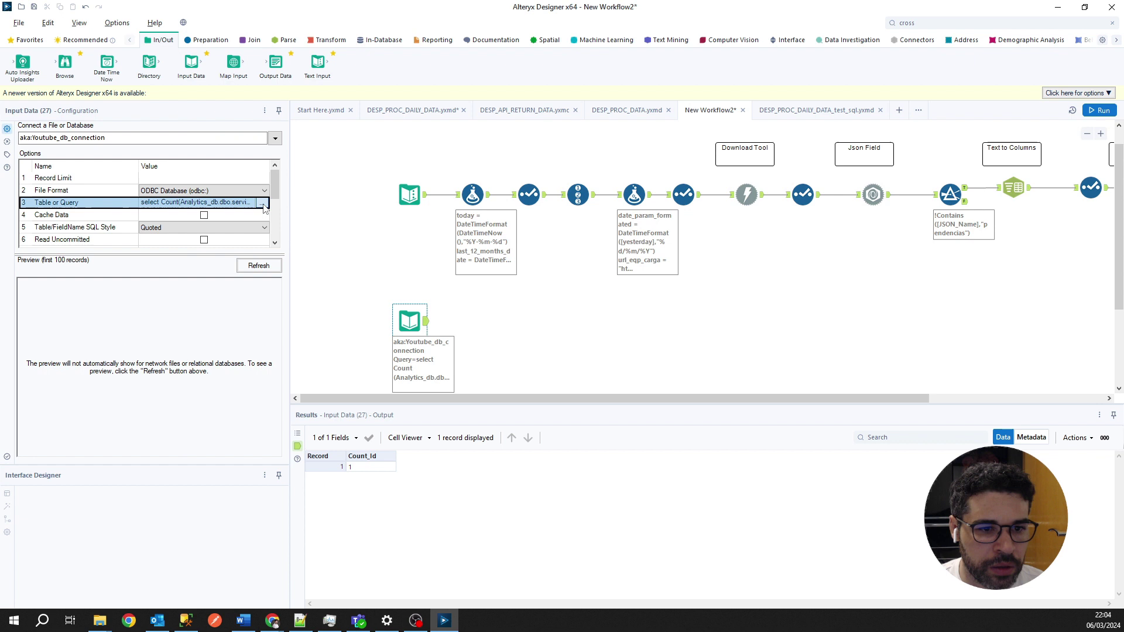
pyautogui.click(262, 203)
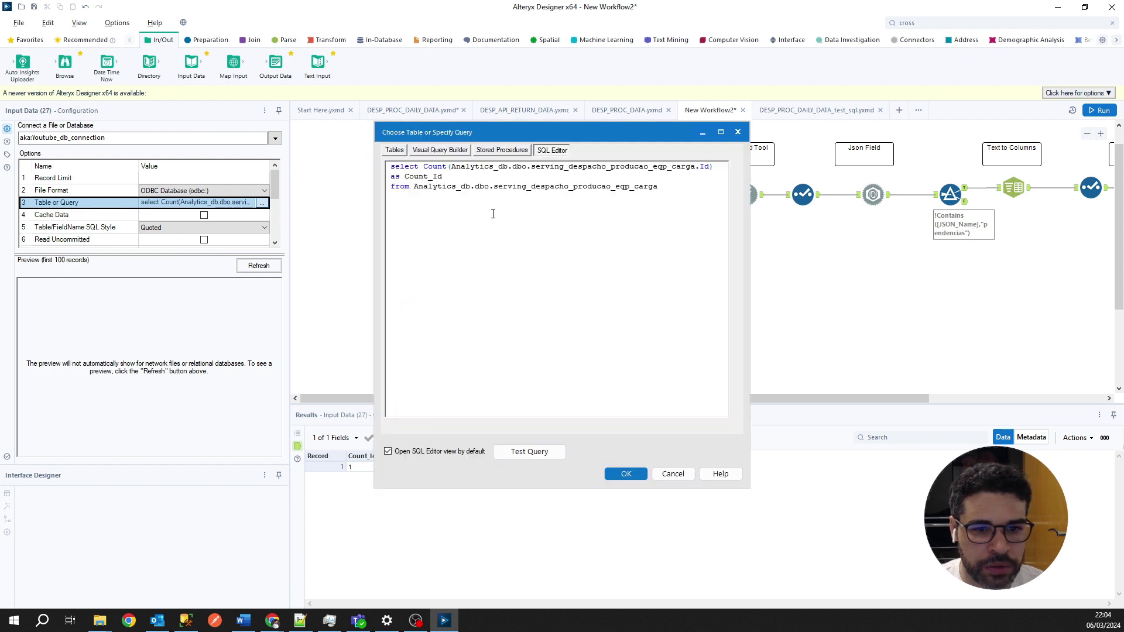
pyautogui.click(444, 151)
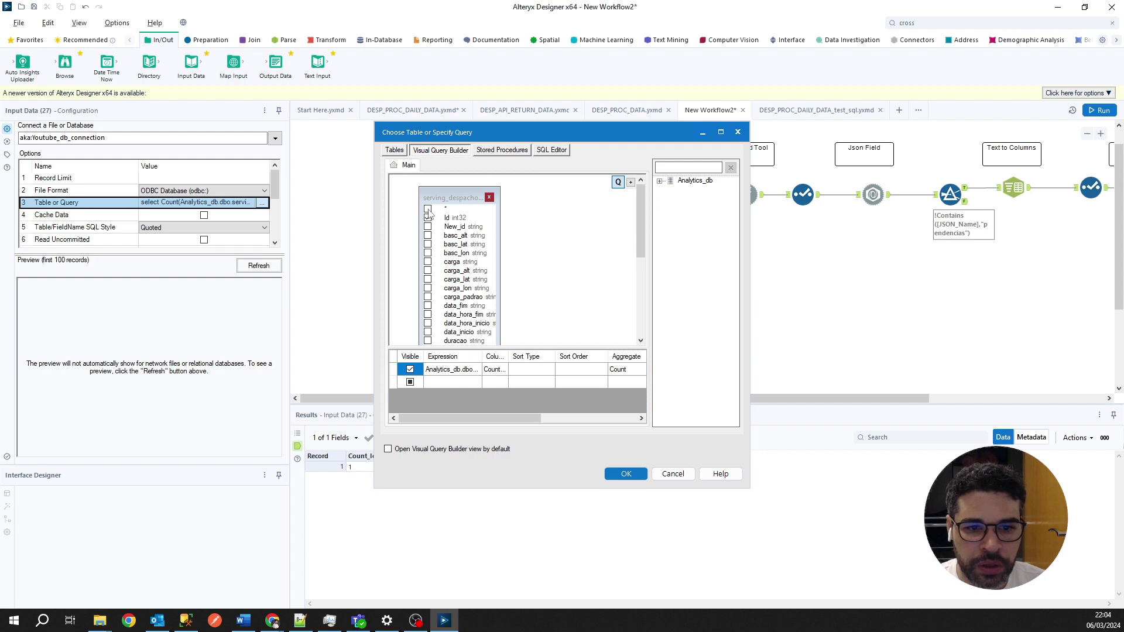
# Step: Tick the fields Id through duracao, including New_id, basc_*, carga_*, and data_hora_* columns
pyautogui.click(429, 218)
pyautogui.click(429, 219)
pyautogui.click(429, 219)
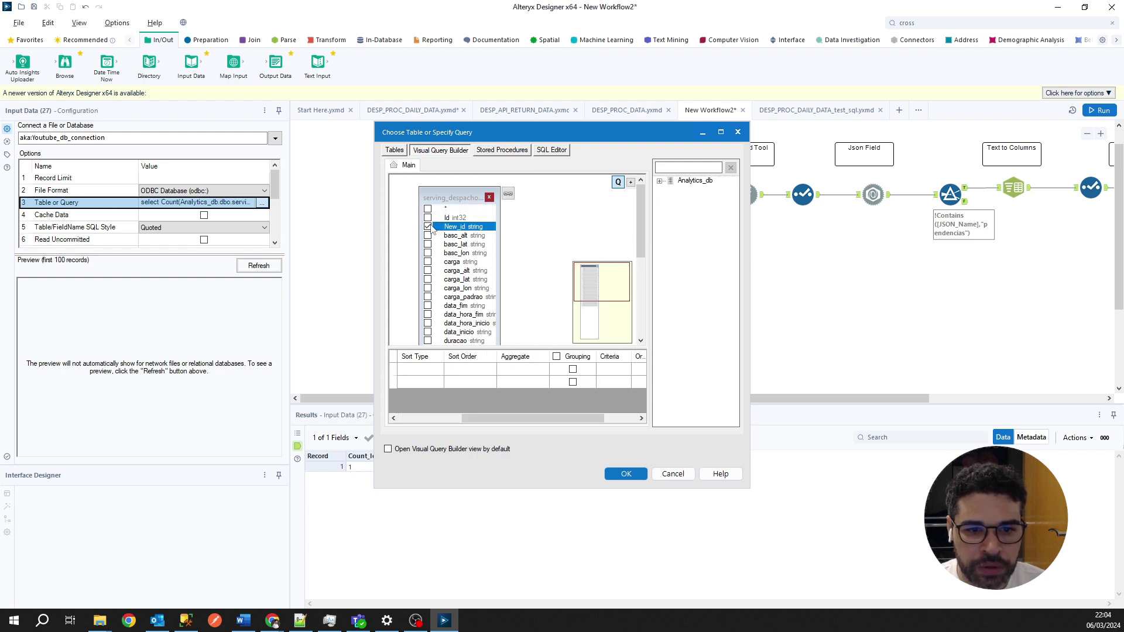
pyautogui.click(428, 227)
pyautogui.click(428, 236)
pyautogui.click(428, 245)
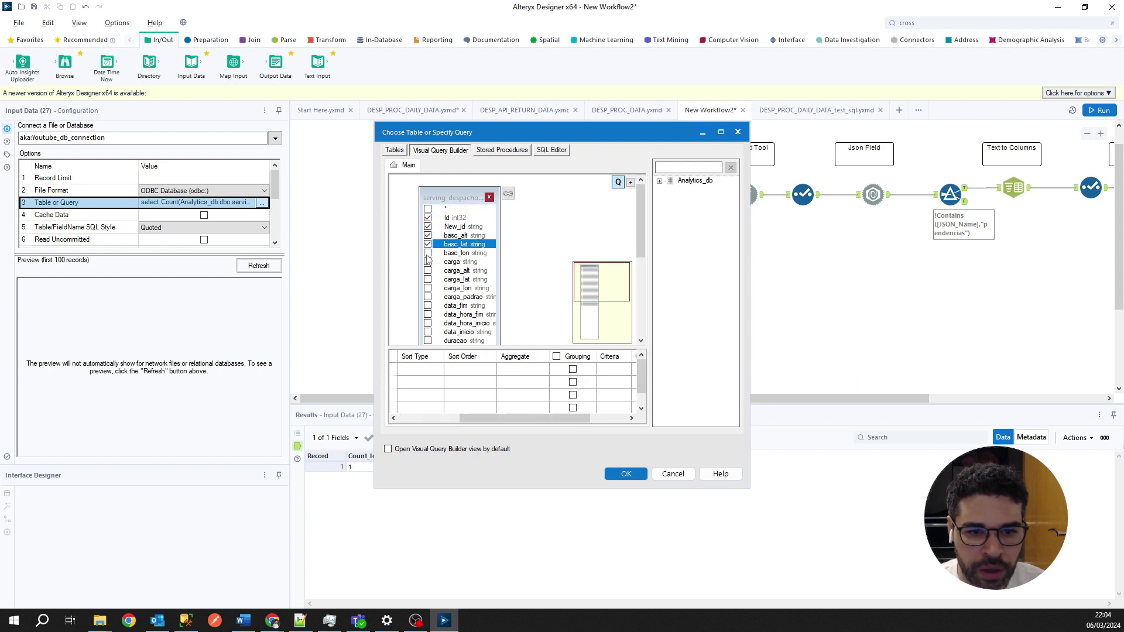
pyautogui.click(428, 254)
pyautogui.click(427, 262)
pyautogui.click(428, 271)
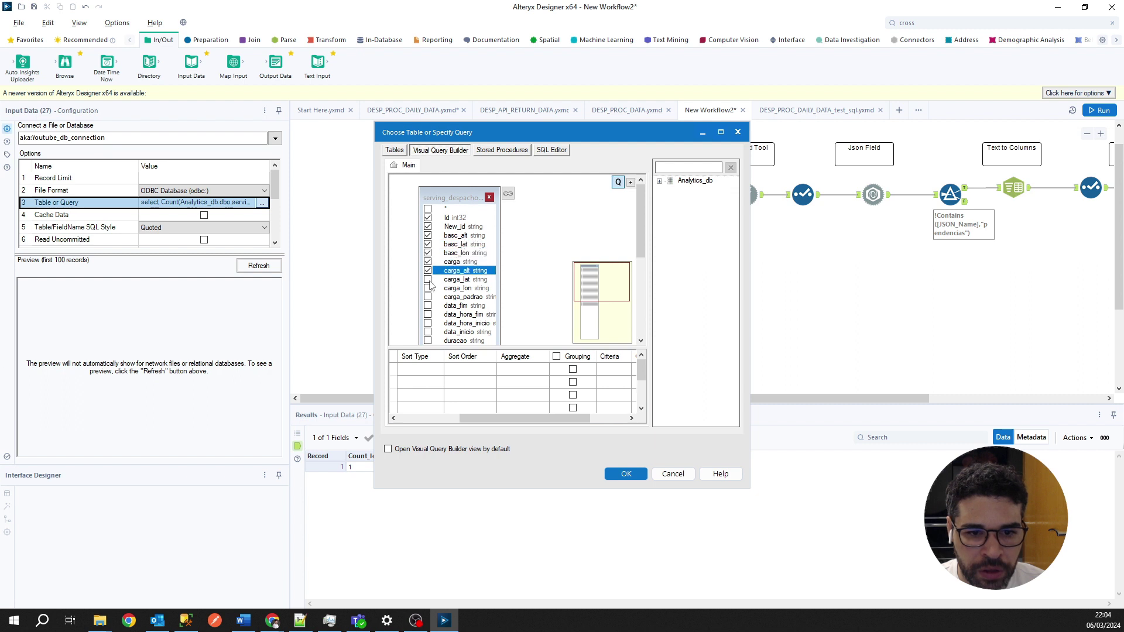
pyautogui.click(428, 280)
pyautogui.click(428, 288)
pyautogui.click(428, 297)
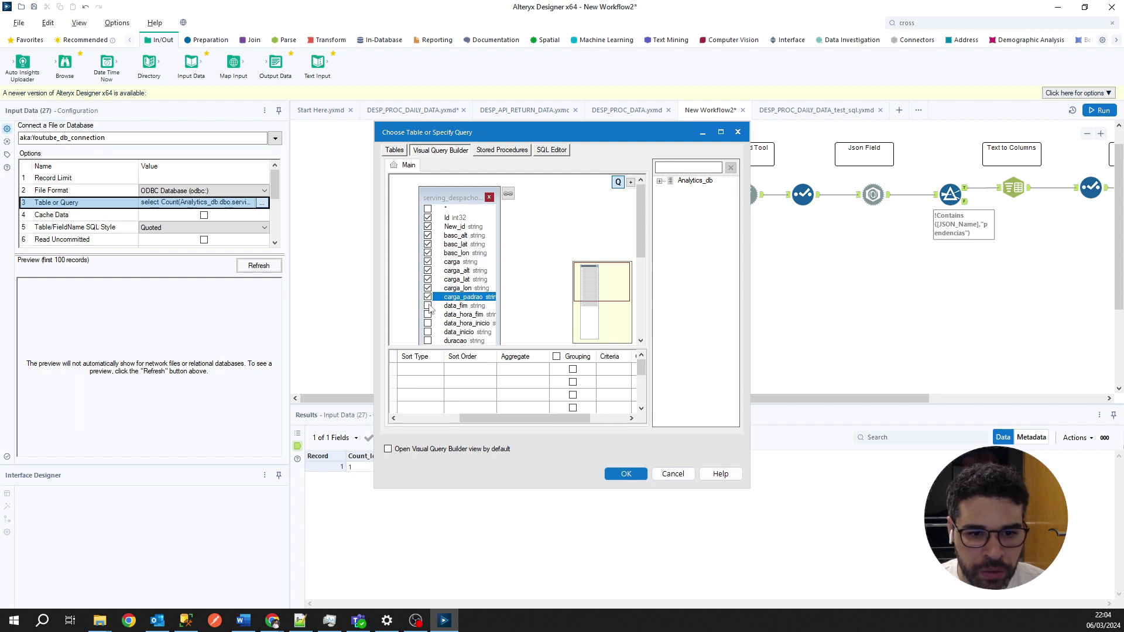
pyautogui.click(428, 306)
pyautogui.click(428, 315)
pyautogui.click(428, 324)
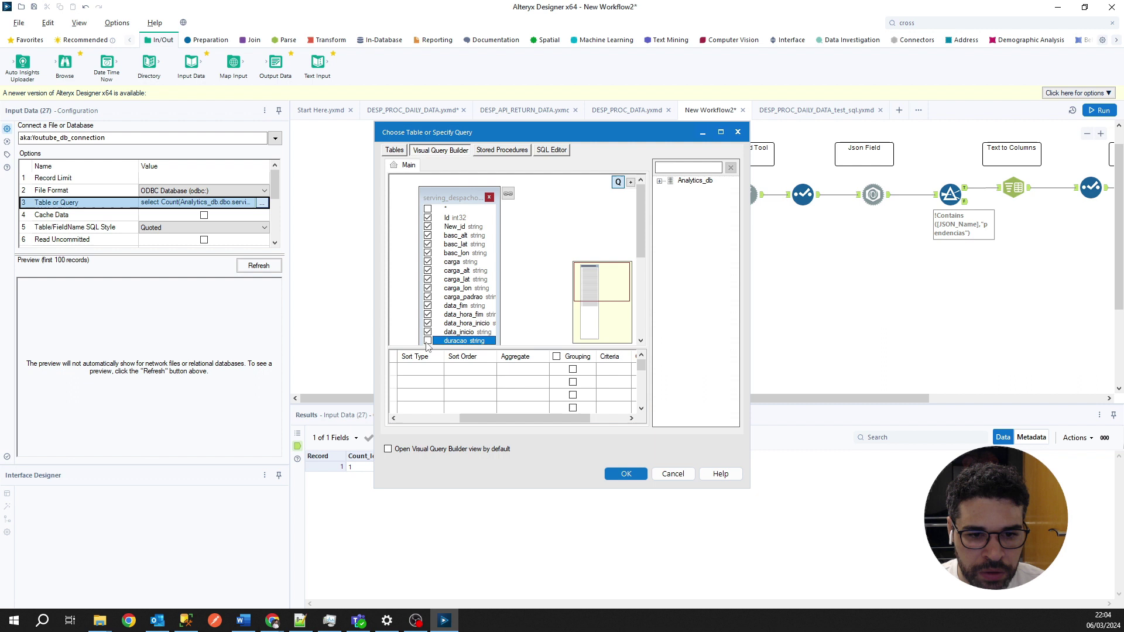
pyautogui.click(427, 341)
# Step: Tick the fields id_turma through observacao, including material and the nome_* columns
pyautogui.moveTo(467, 200); pyautogui.dragTo(483, 178)
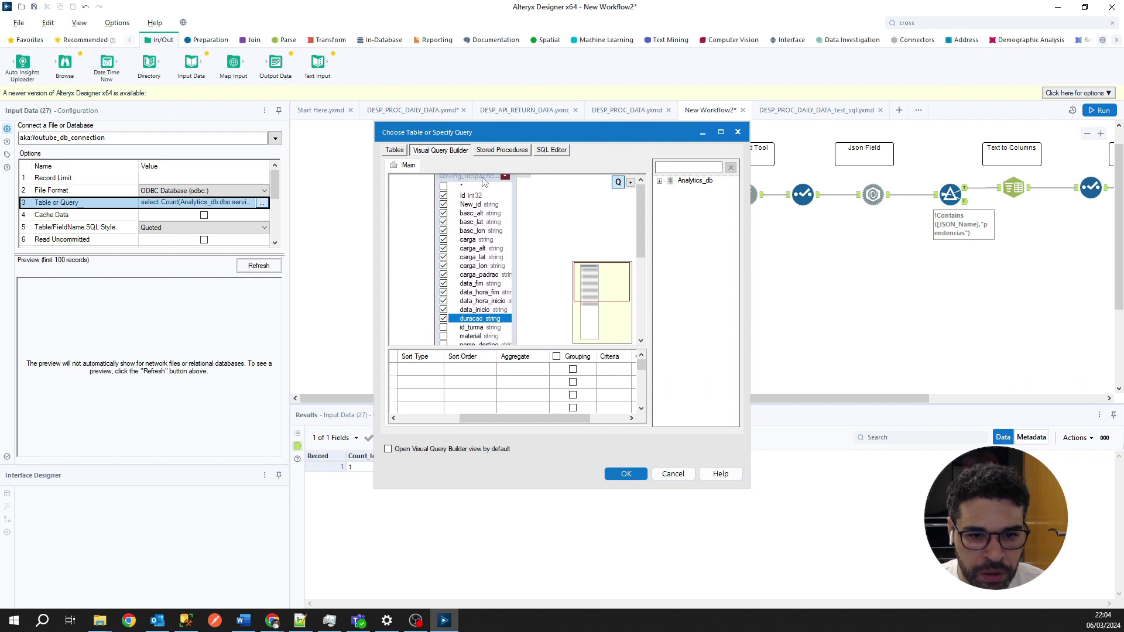
pyautogui.moveTo(642, 233); pyautogui.dragTo(641, 284)
pyautogui.click(443, 233)
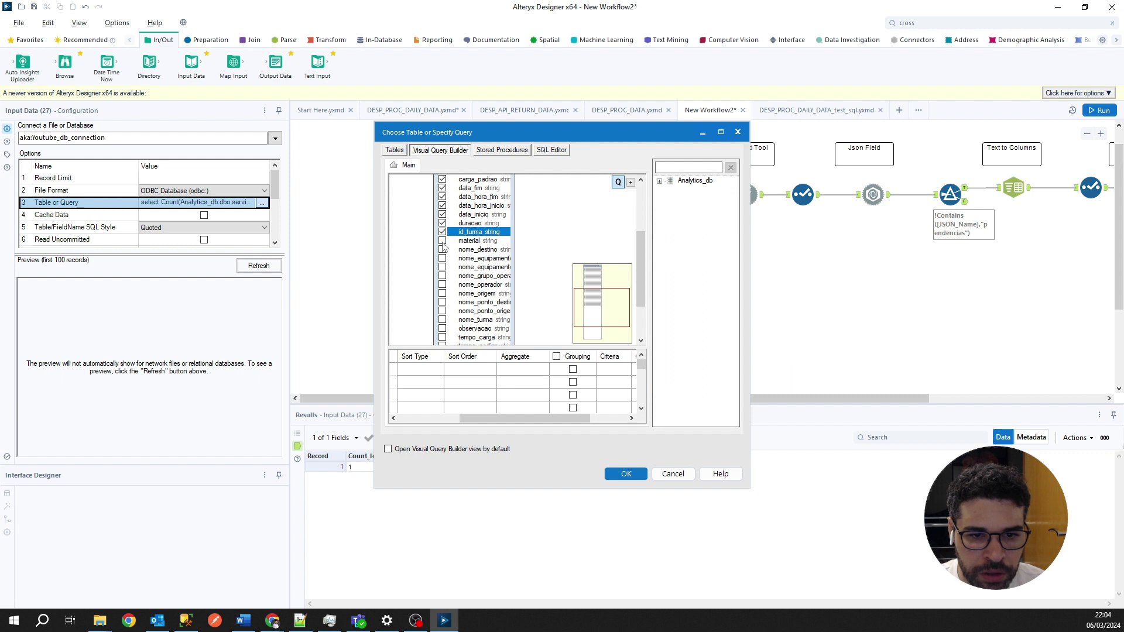
pyautogui.click(442, 241)
pyautogui.click(442, 249)
pyautogui.click(443, 259)
pyautogui.click(442, 267)
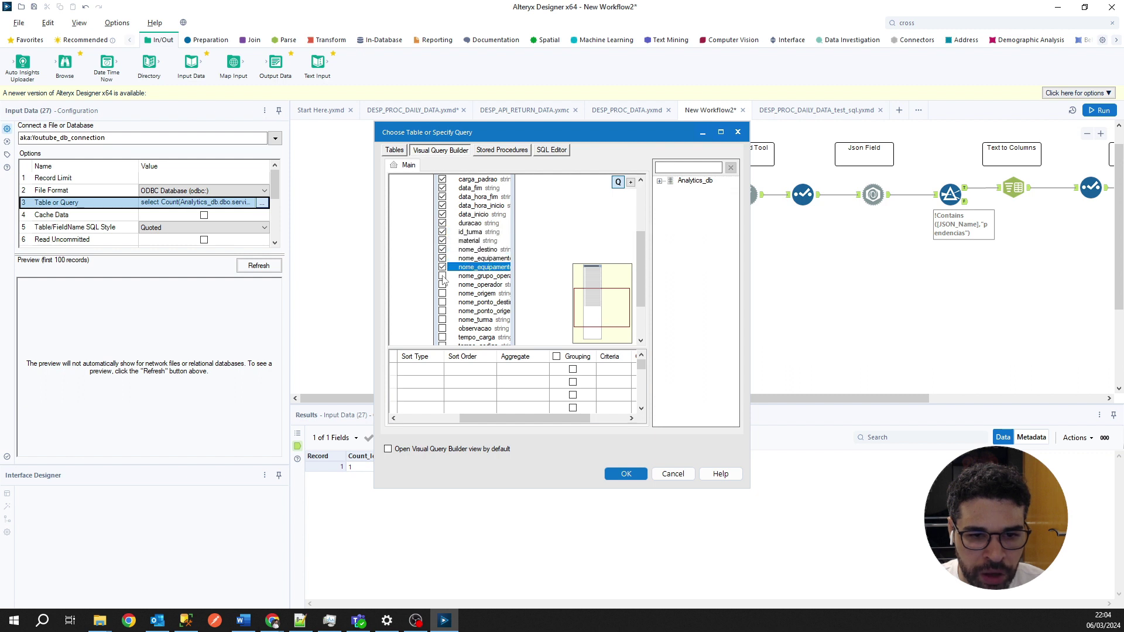
pyautogui.click(442, 277)
pyautogui.click(443, 285)
pyautogui.click(442, 293)
pyautogui.click(443, 302)
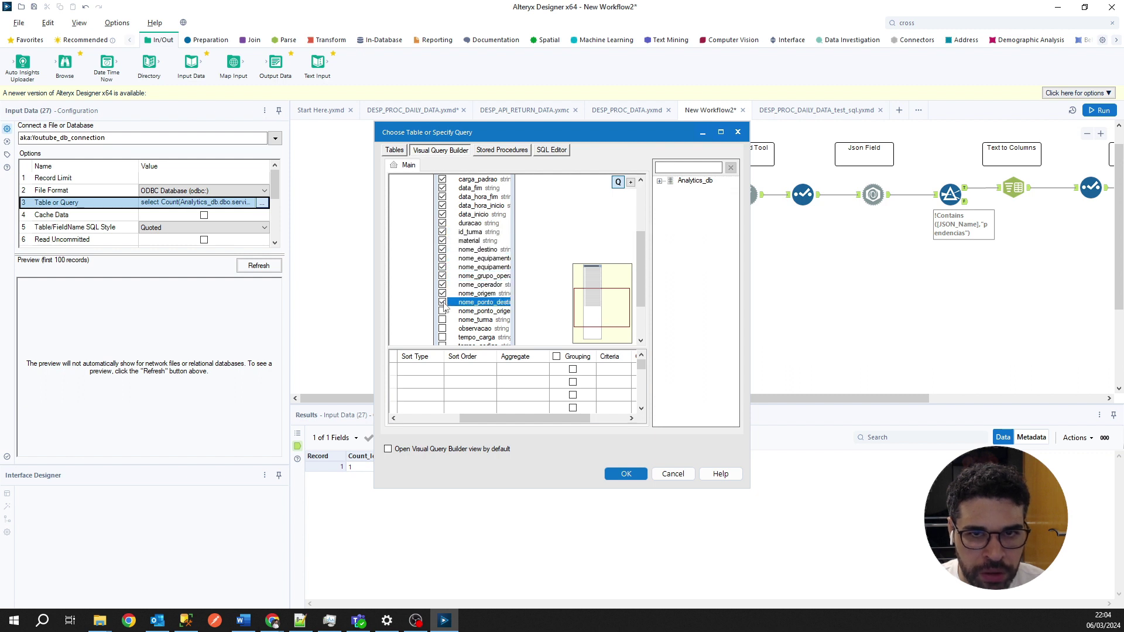
pyautogui.click(442, 311)
pyautogui.click(442, 320)
pyautogui.click(442, 329)
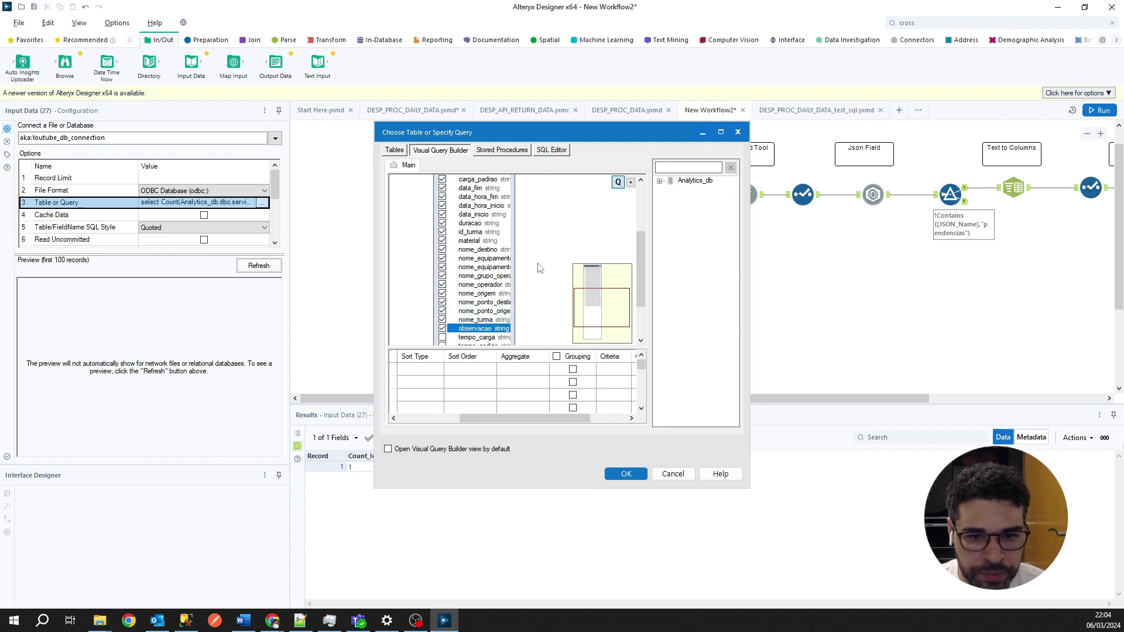
# Step: Tick the remaining fields tempo_carga, tempo_codigo, tempo_fim, tempo_inicio, tempo_parado and turno
pyautogui.scroll(-3, 539, 267)
pyautogui.click(444, 273)
pyautogui.click(444, 282)
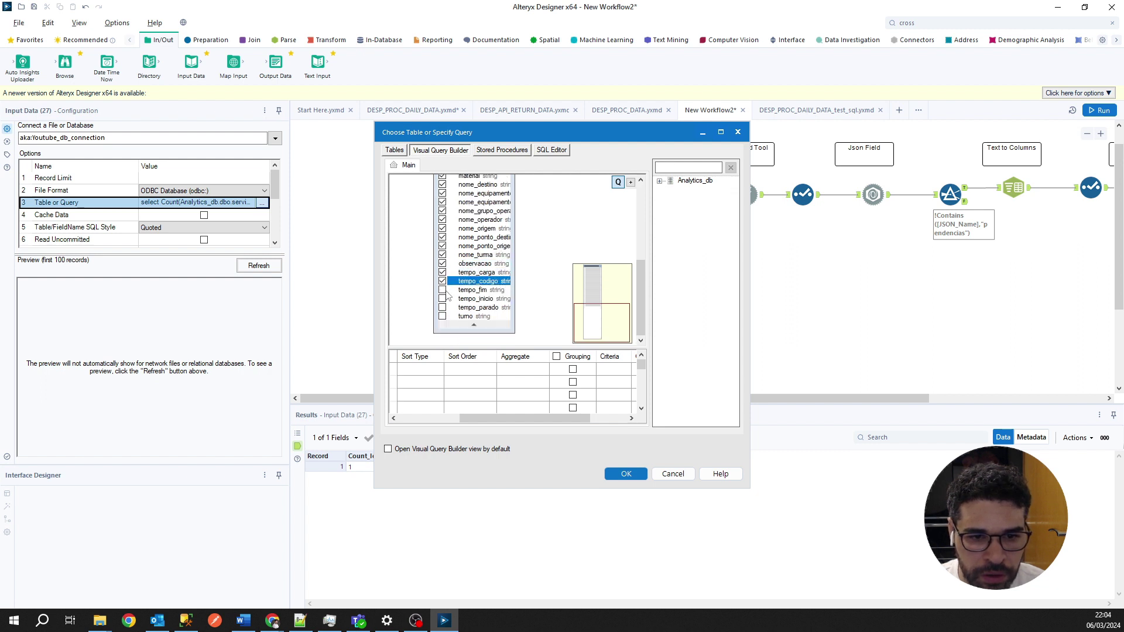
pyautogui.click(442, 289)
pyautogui.click(443, 298)
pyautogui.click(443, 307)
pyautogui.click(443, 316)
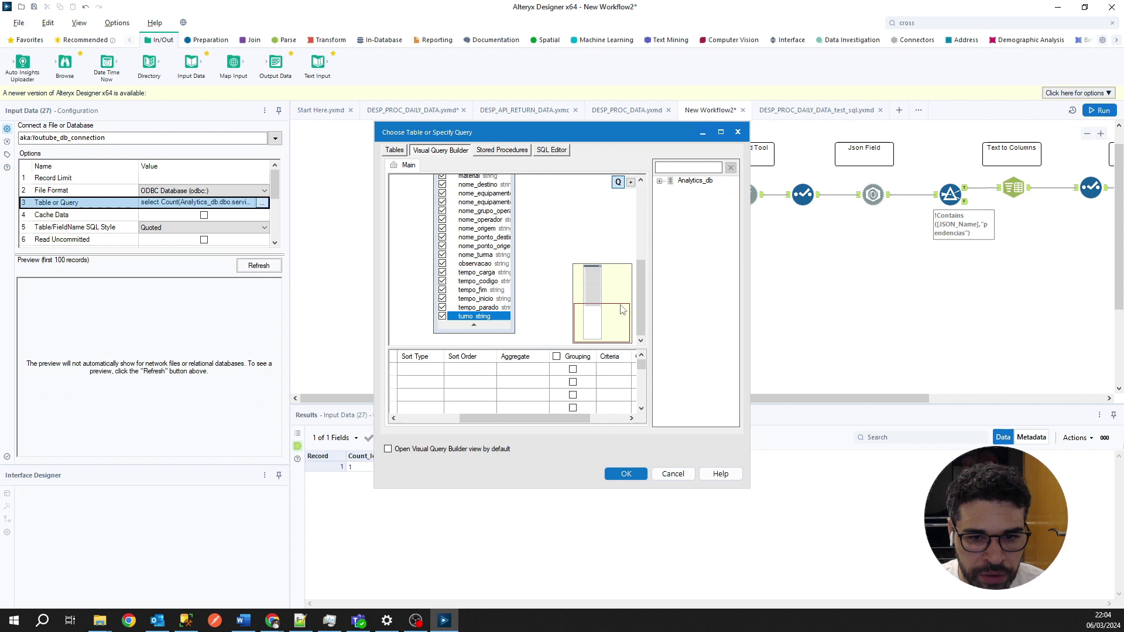
# Step: Review the selected columns in the query grid, then view the generated SELECT in SQL Editor
pyautogui.scroll(3, 479, 322)
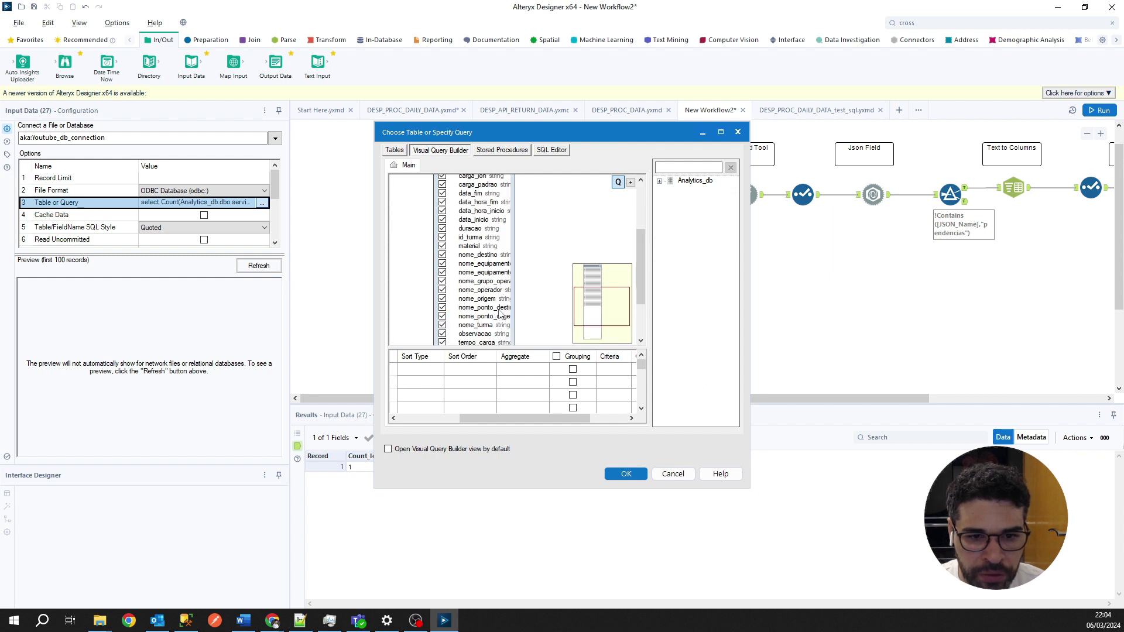
pyautogui.scroll(4, 653, 220)
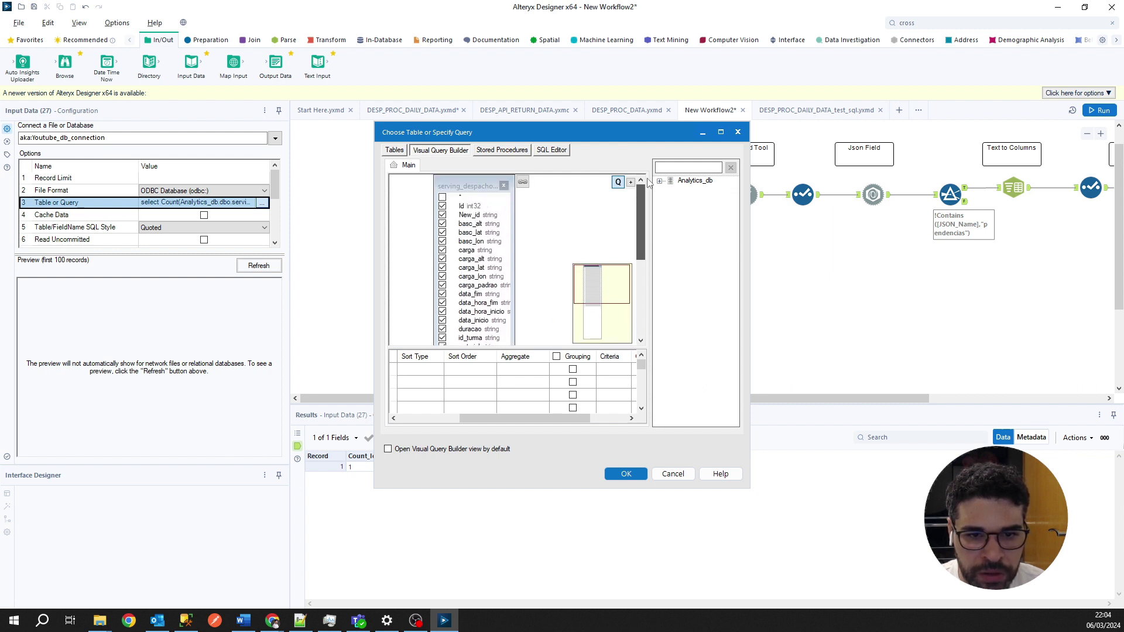
pyautogui.scroll(-5, 648, 183)
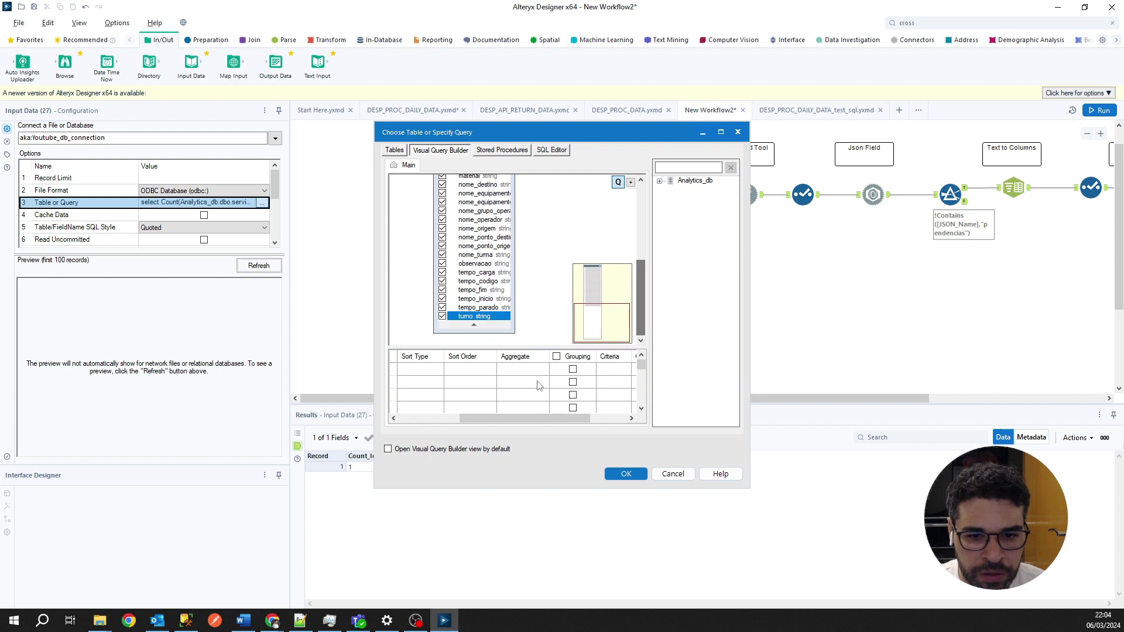
pyautogui.moveTo(553, 420); pyautogui.dragTo(460, 420)
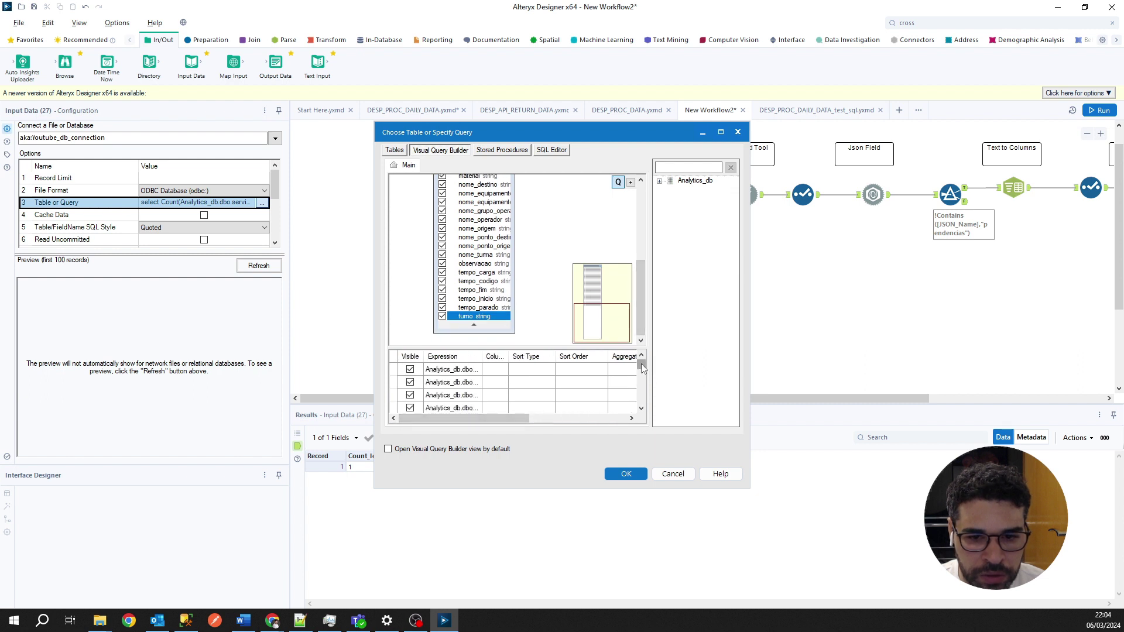
pyautogui.moveTo(641, 381); pyautogui.dragTo(641, 403)
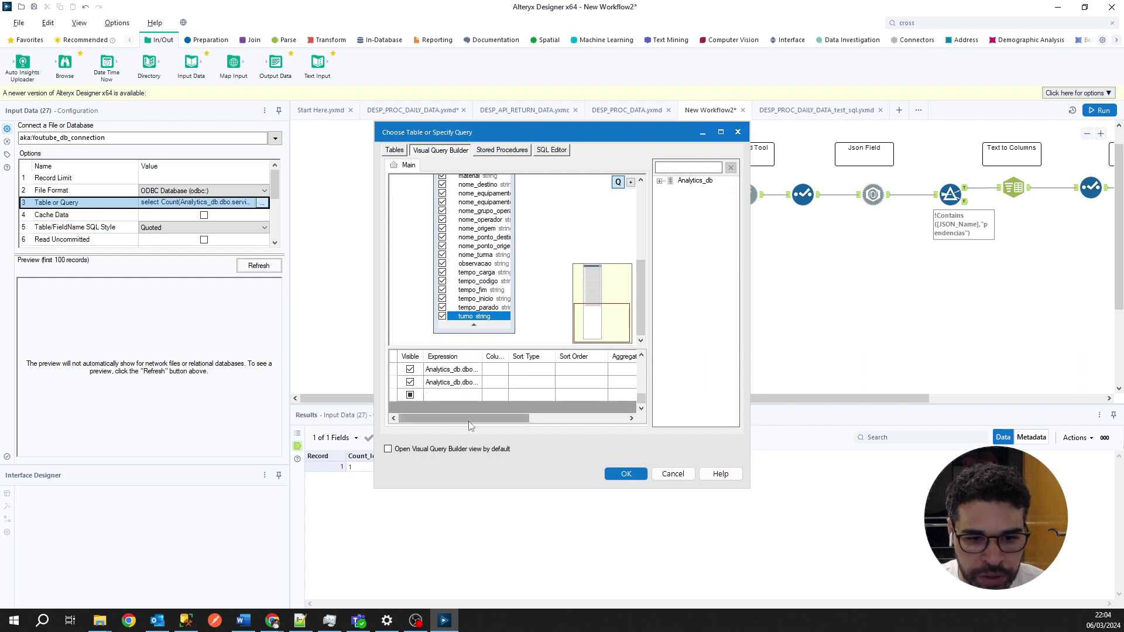
pyautogui.moveTo(471, 419); pyautogui.dragTo(573, 420)
pyautogui.scroll(3, 525, 383)
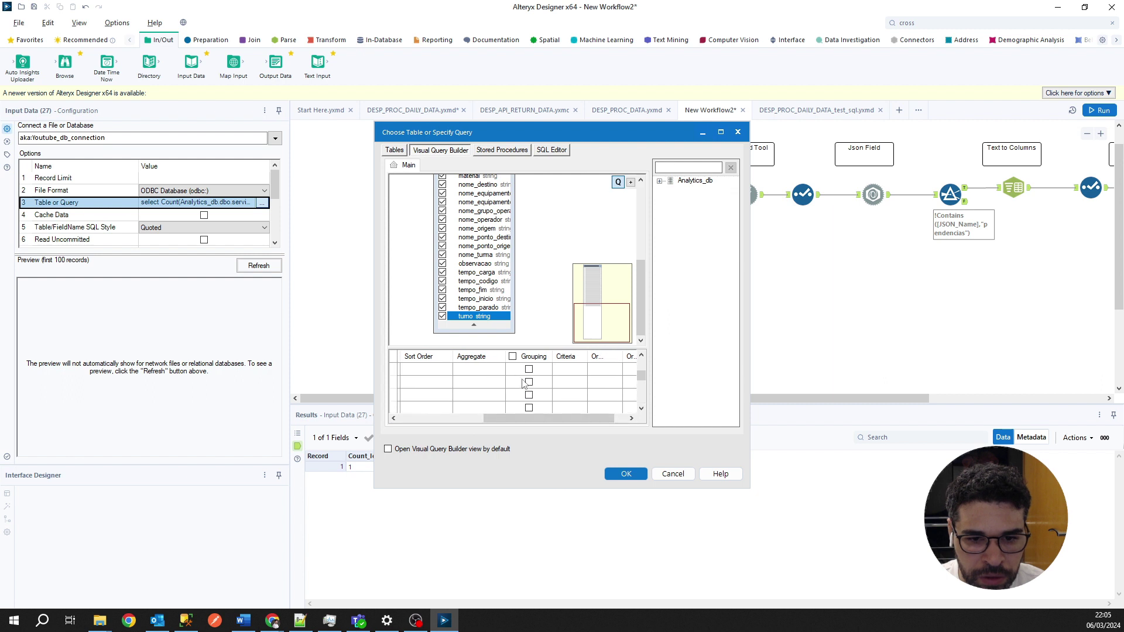
pyautogui.moveTo(522, 416)
pyautogui.mouseDown()
pyautogui.moveTo(424, 417)
pyautogui.moveTo(508, 417)
pyautogui.mouseUp()
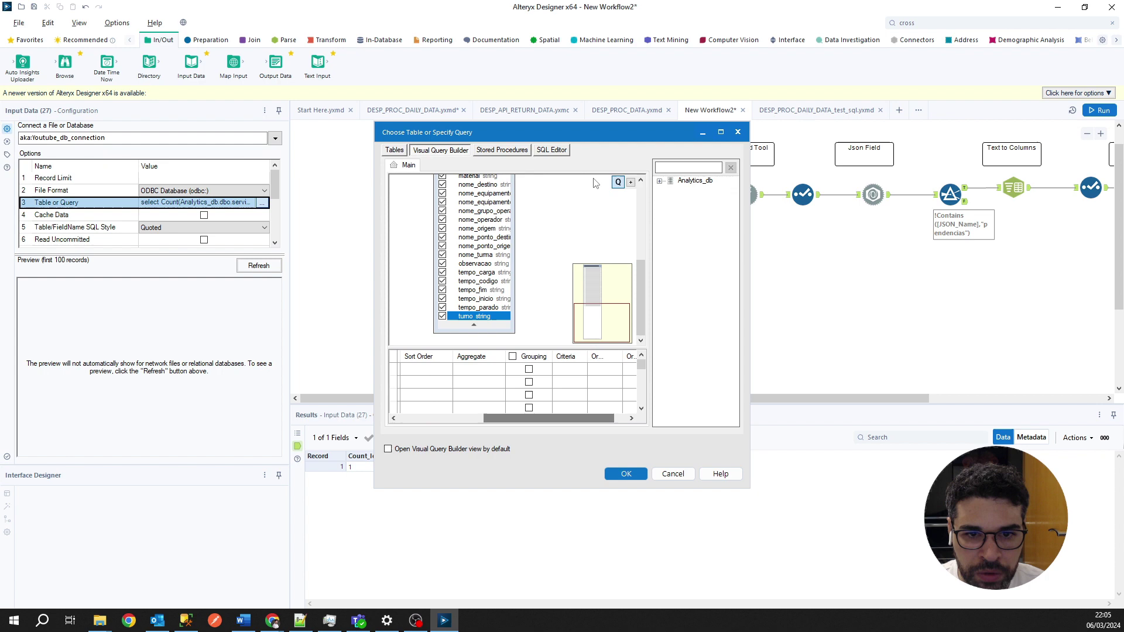
pyautogui.click(552, 151)
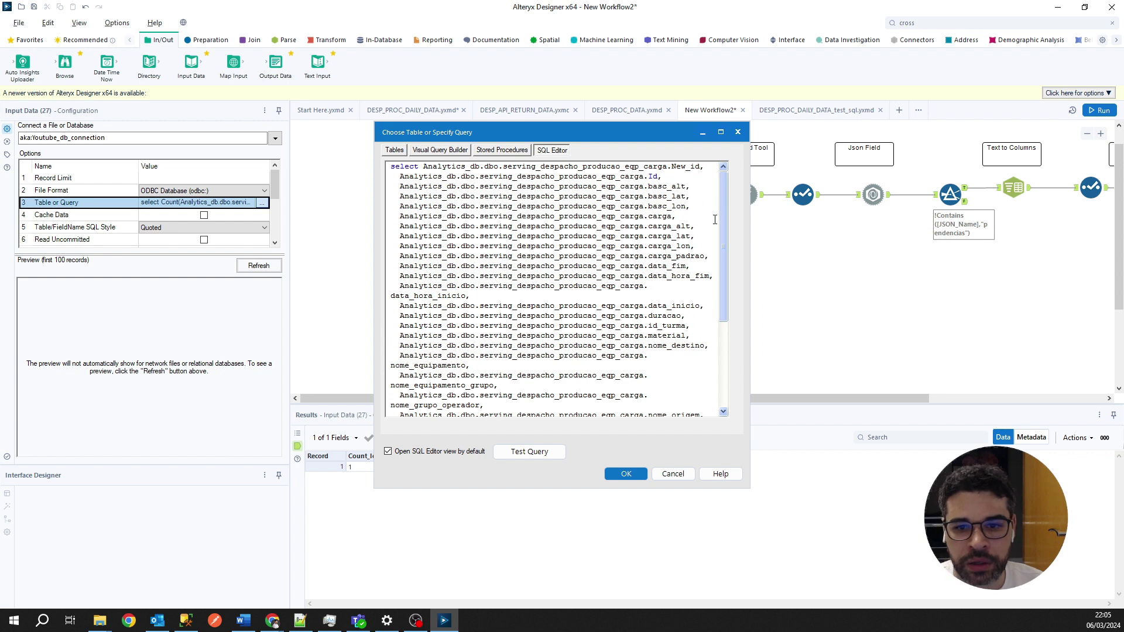
# Step: Test the all-columns SELECT query and apply it as the Input Data tool's query
pyautogui.moveTo(721, 219)
pyautogui.mouseDown()
pyautogui.moveTo(739, 331)
pyautogui.moveTo(719, 199)
pyautogui.mouseUp()
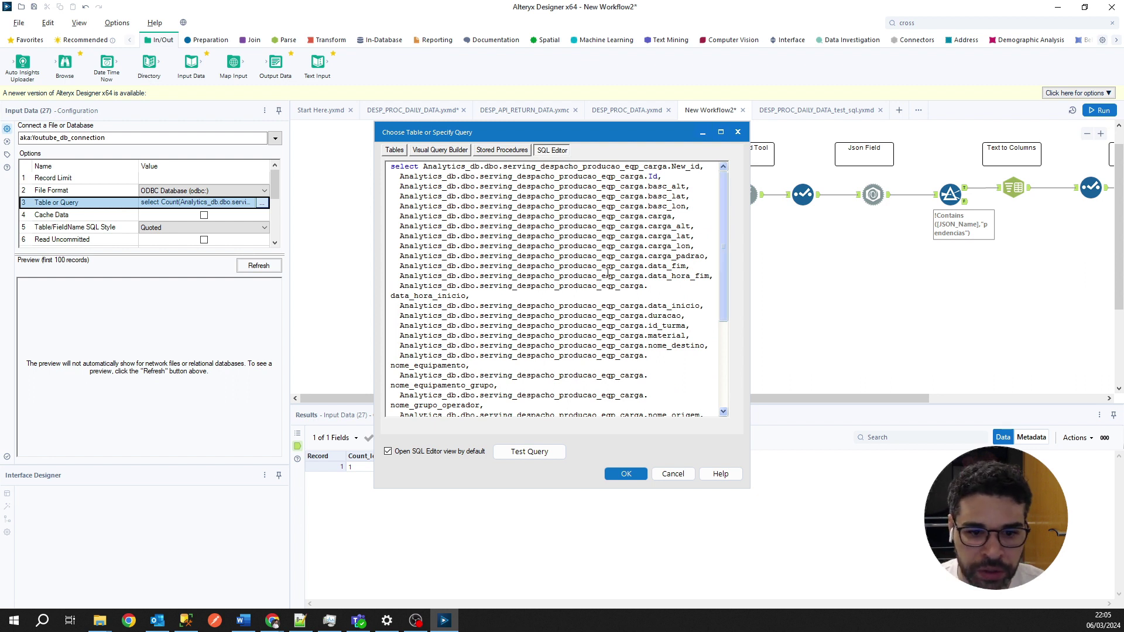
pyautogui.click(529, 454)
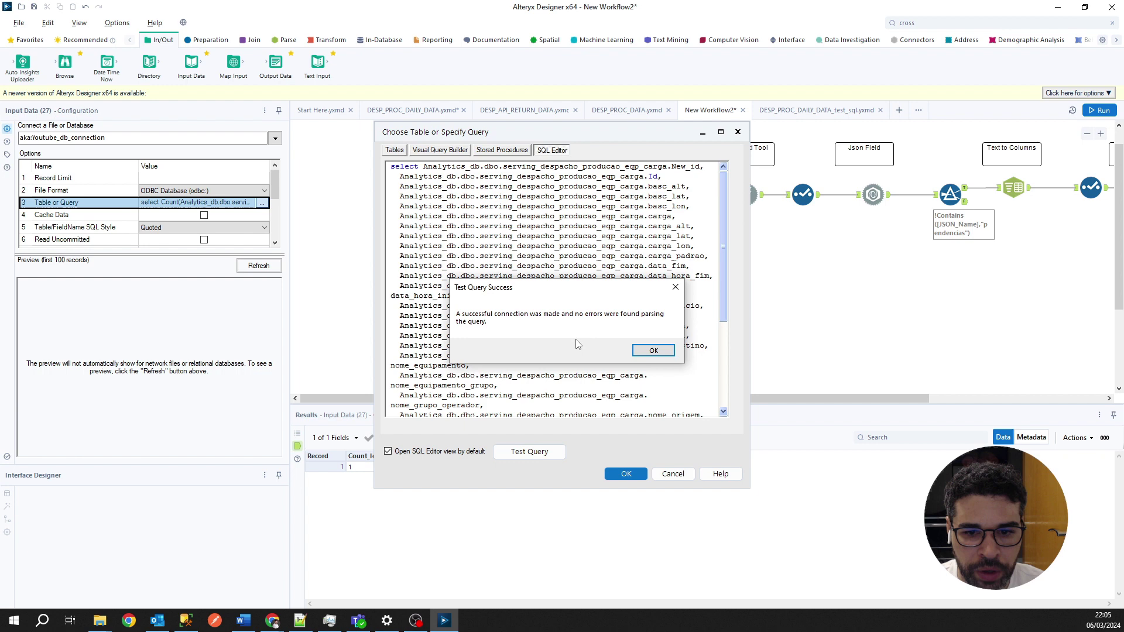
pyautogui.click(662, 351)
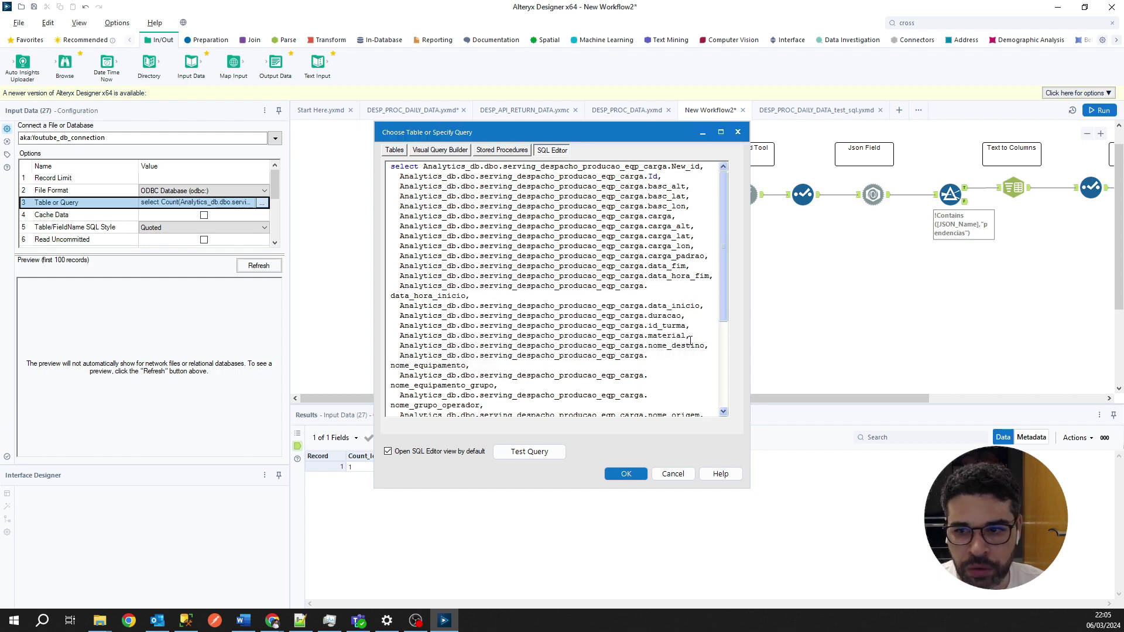
pyautogui.click(626, 474)
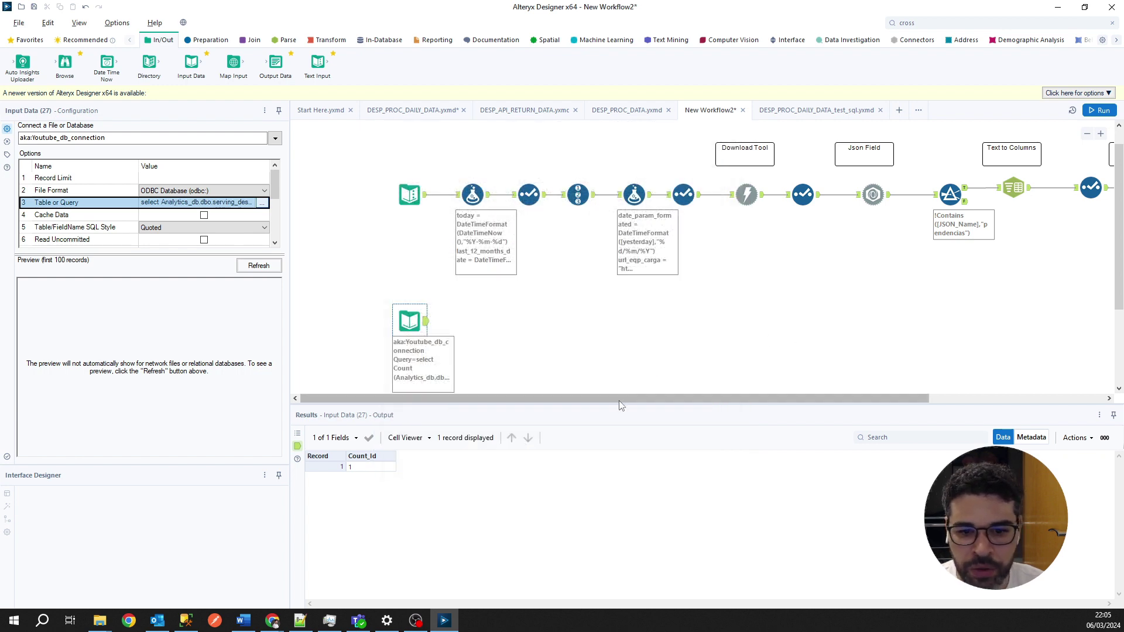
# Step: Rerun the workflow and verify one record with 33 fields against the SSMS results
pyautogui.moveTo(638, 403)
pyautogui.mouseDown()
pyautogui.moveTo(793, 403)
pyautogui.moveTo(660, 403)
pyautogui.mouseUp()
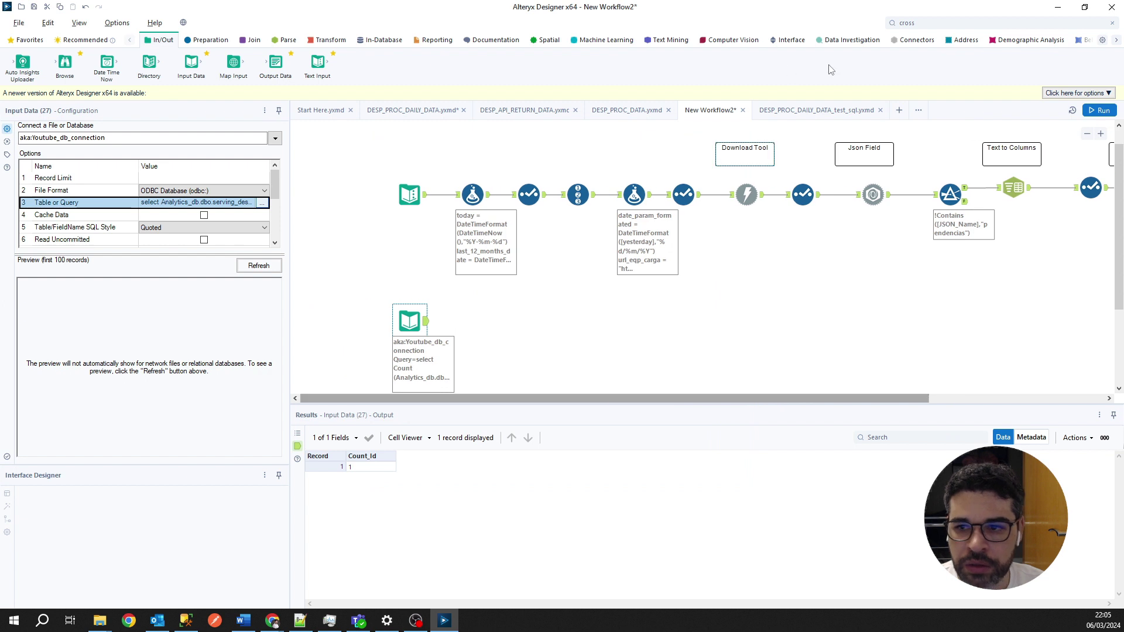
pyautogui.click(1100, 109)
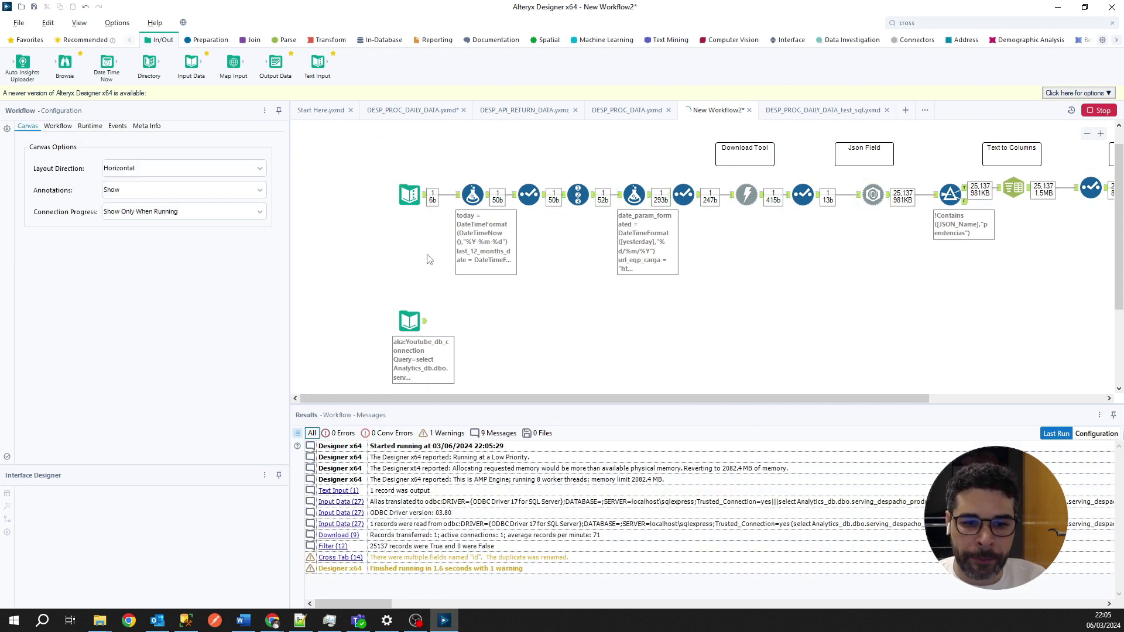
pyautogui.click(426, 323)
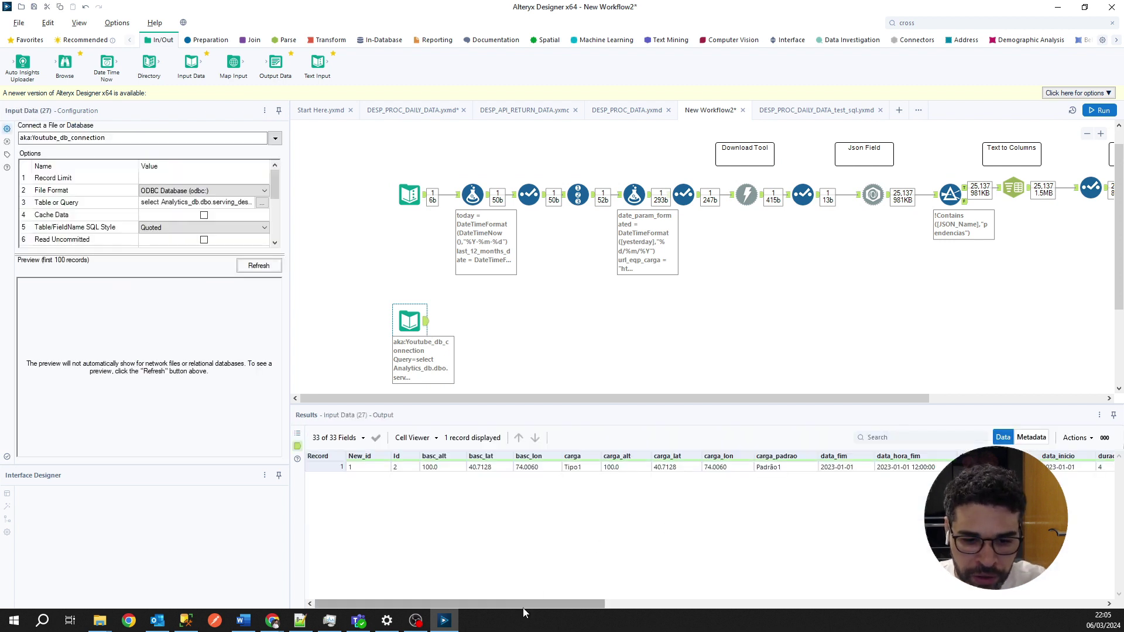
pyautogui.moveTo(522, 604); pyautogui.dragTo(303, 551)
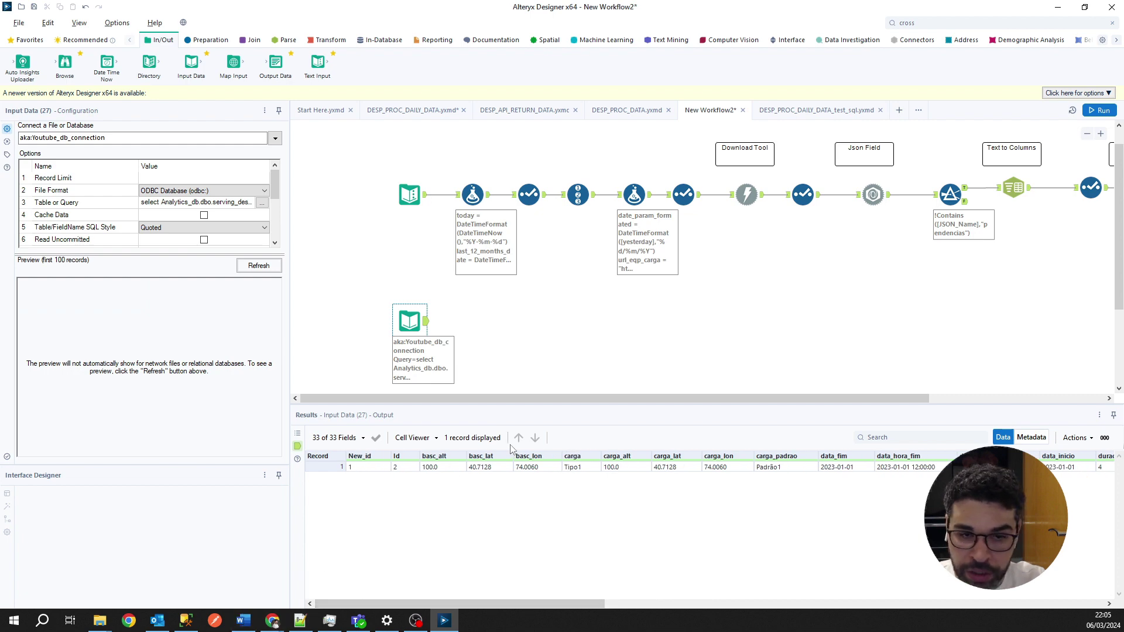
pyautogui.click(185, 620)
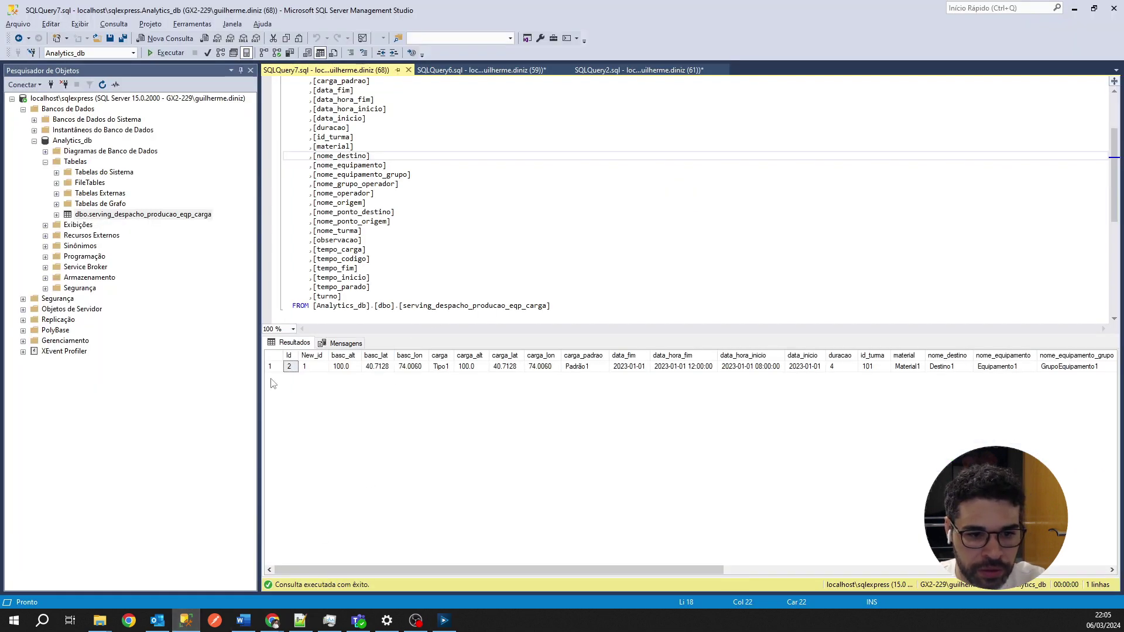
pyautogui.click(1075, 11)
pyautogui.click(394, 468)
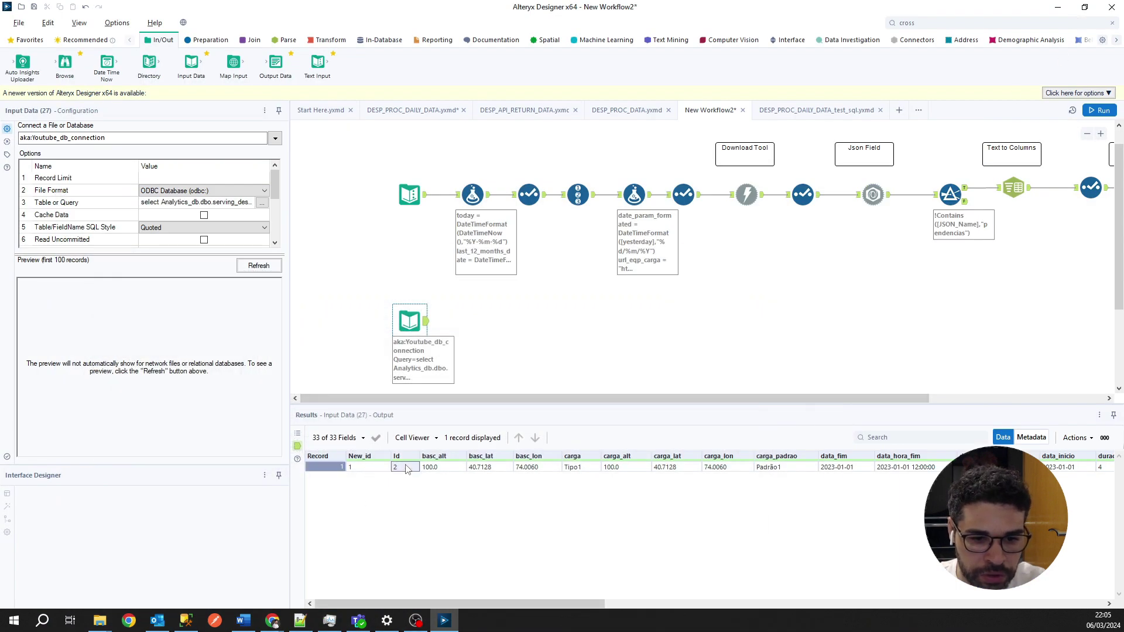